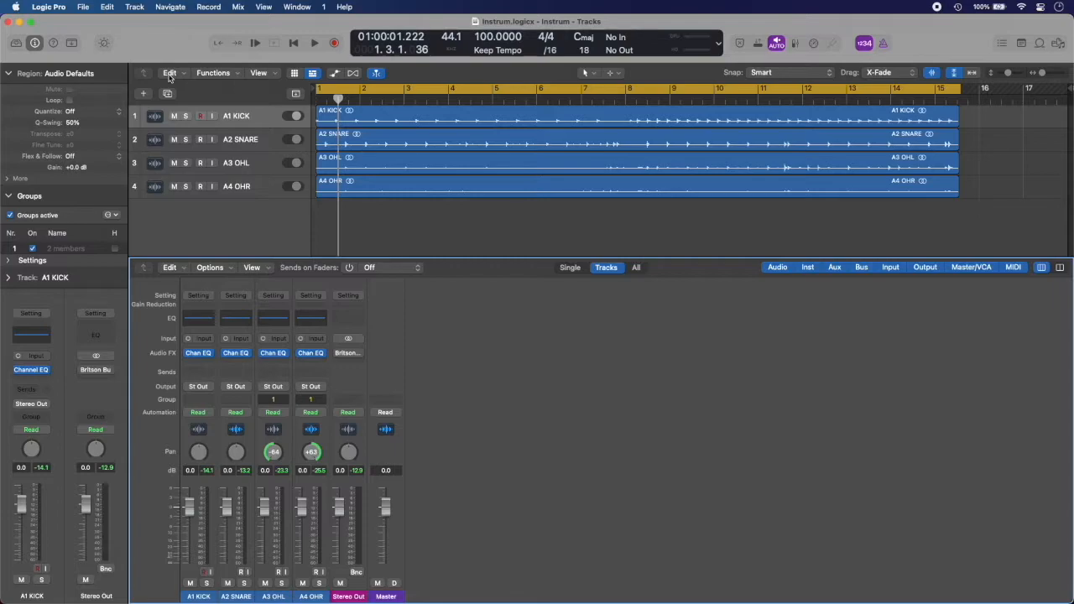
- Audition the four drum tracks in an enlarged arrangement with the mixer hidden, and bring the mixer back
{"action": "key", "text": "x"}
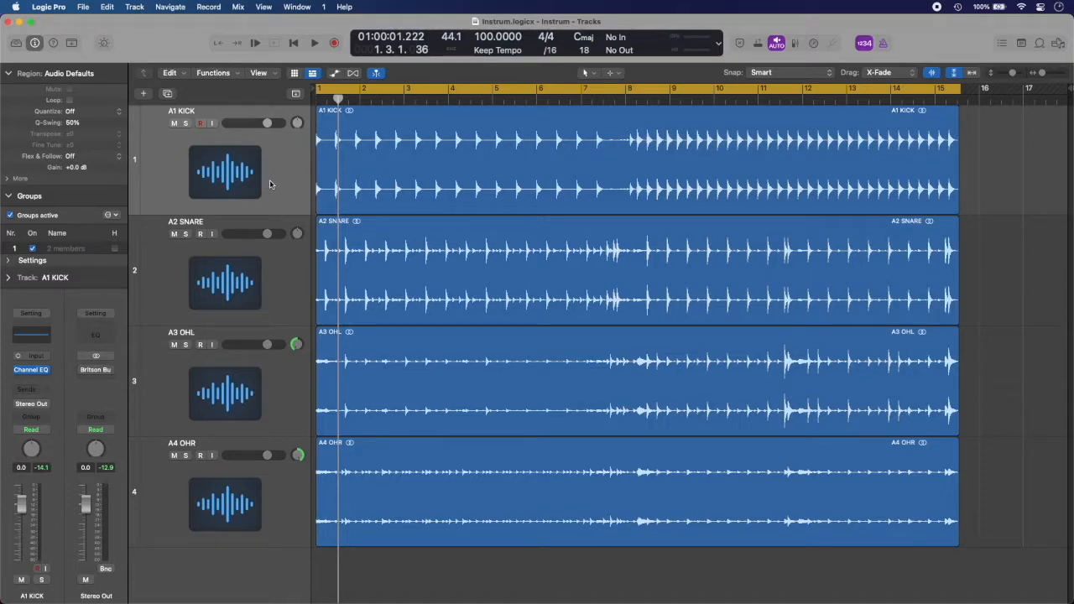
{"action": "left_click", "coordinate": [286, 275]}
{"action": "left_click", "coordinate": [289, 374]}
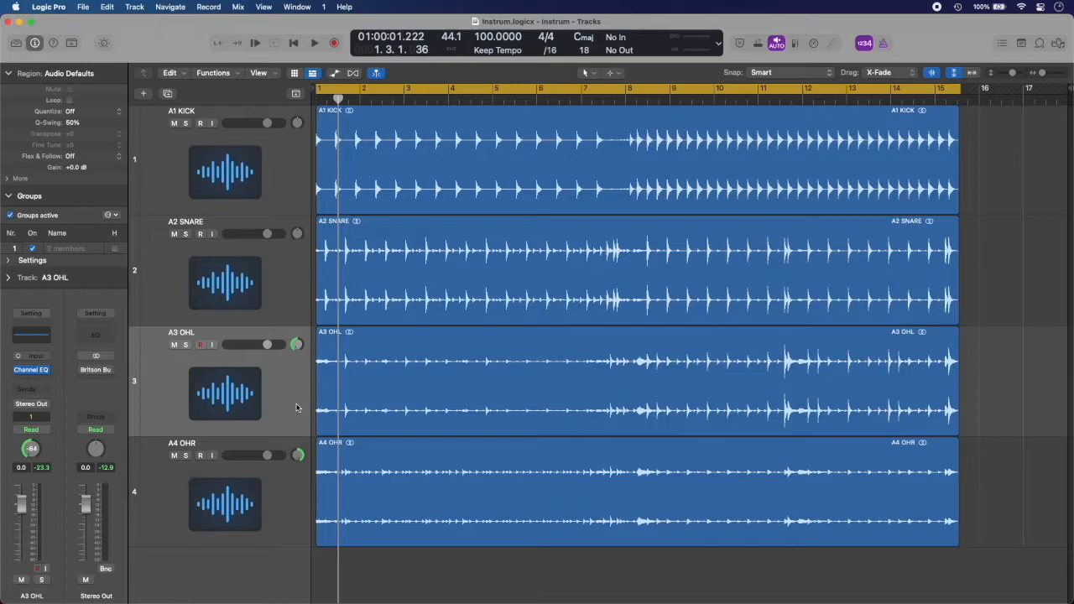
{"action": "key", "text": "space"}
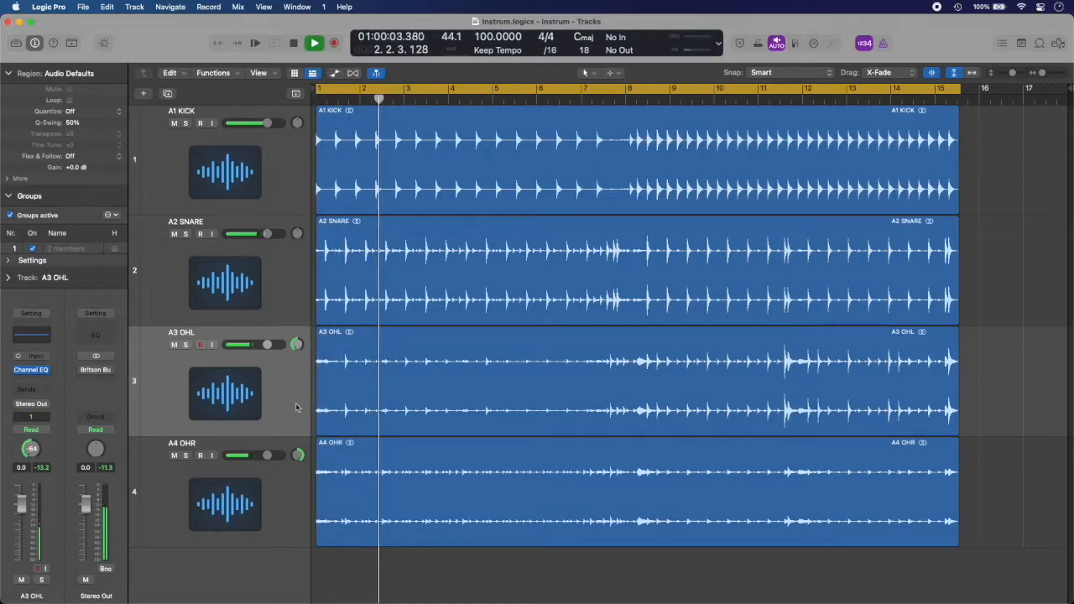
{"action": "key", "text": "x"}
{"action": "key", "text": "space"}
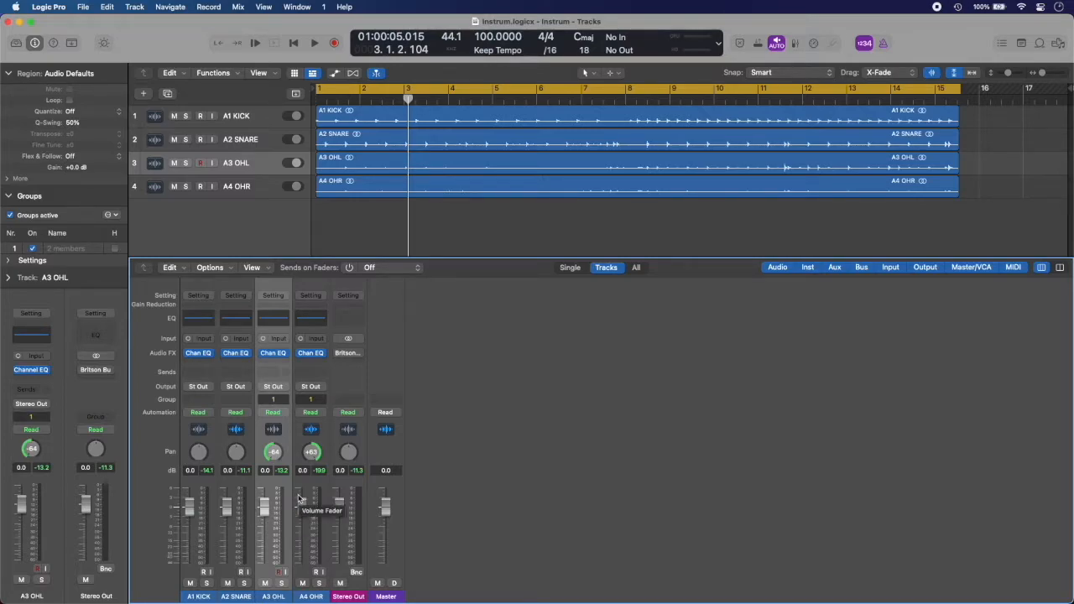
- Mute the grouped overheads, lower them to -48.0 dB during playback, and fade them back in unmuted to about -1.2 dB
{"action": "left_click", "coordinate": [265, 583]}
{"action": "key", "text": "space"}
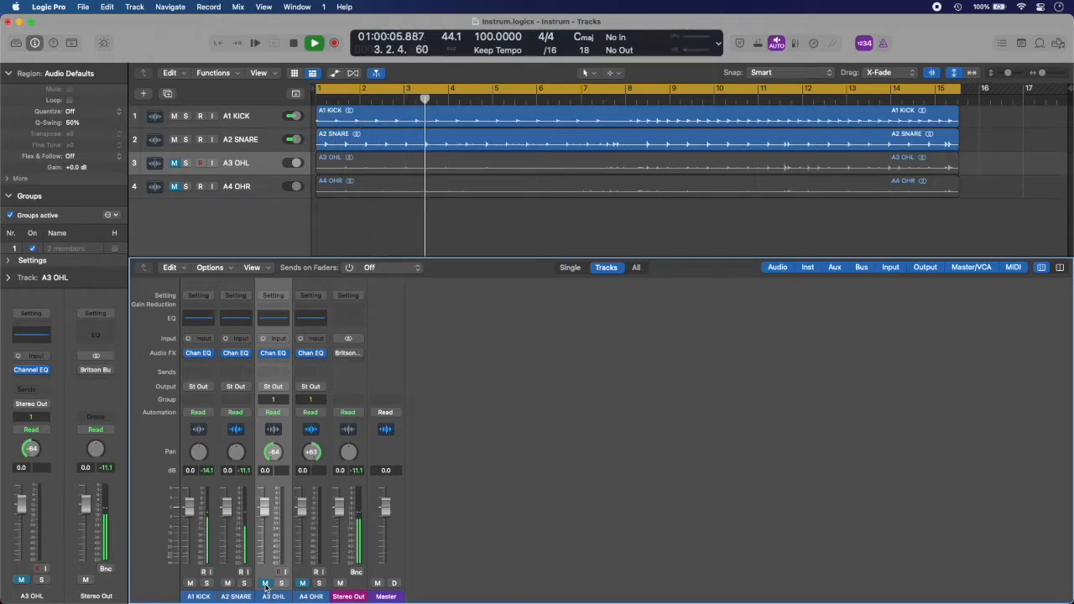
{"action": "left_click_drag", "start_coordinate": [267, 514], "coordinate": [265, 558]}
{"action": "left_click", "coordinate": [266, 584]}
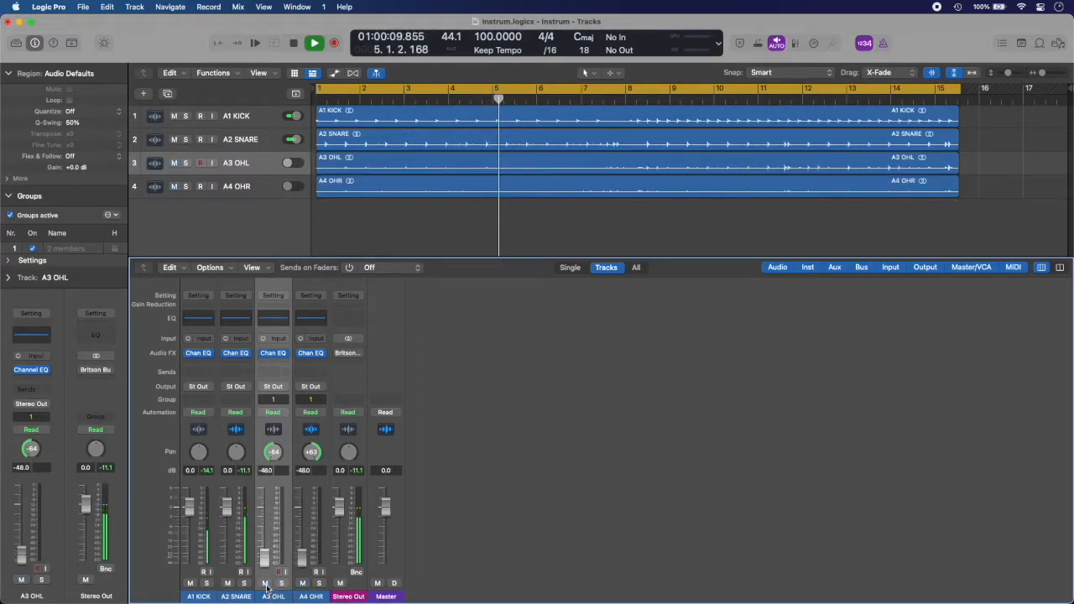
{"action": "left_click_drag", "start_coordinate": [265, 558], "coordinate": [271, 480]}
{"action": "key", "text": "space"}
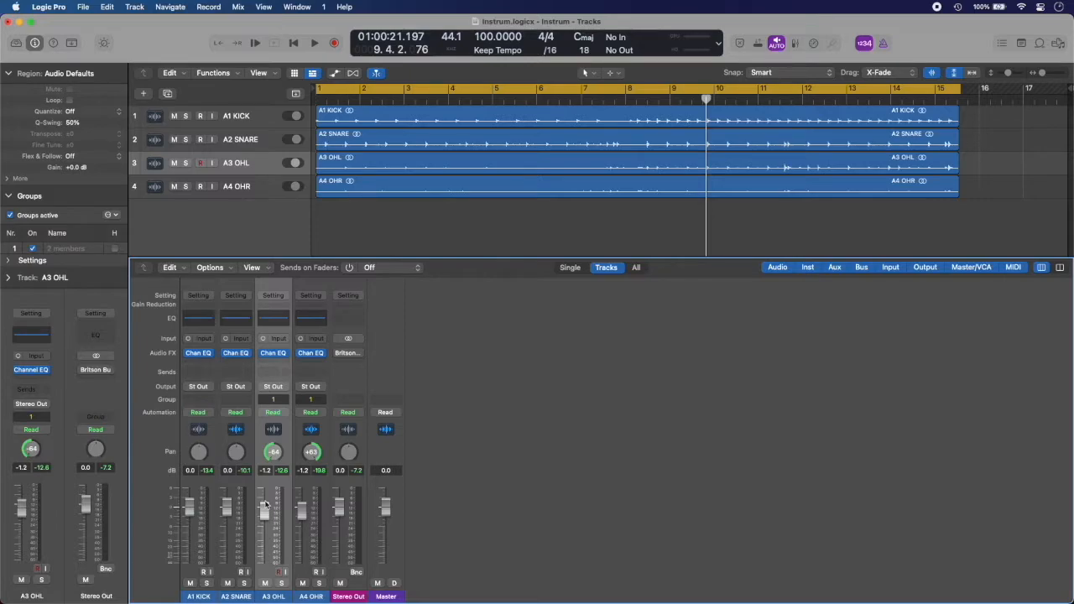
- Listen to the A2 SNARE track soloed from the start of the song and release its solo
{"action": "left_click", "coordinate": [244, 583]}
{"action": "key", "text": "Return"}
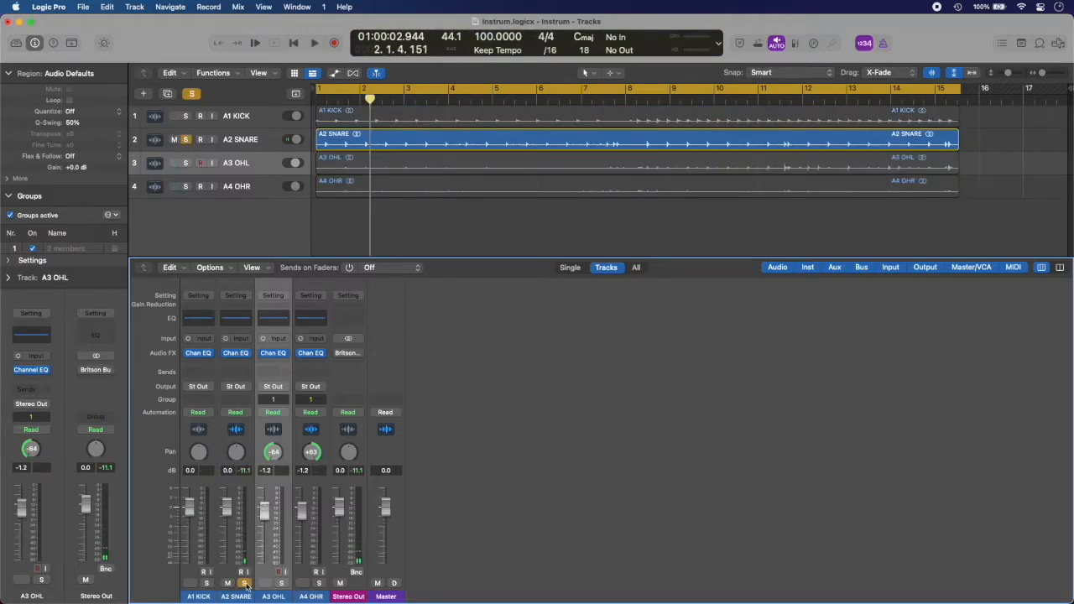
{"action": "left_click", "coordinate": [245, 583]}
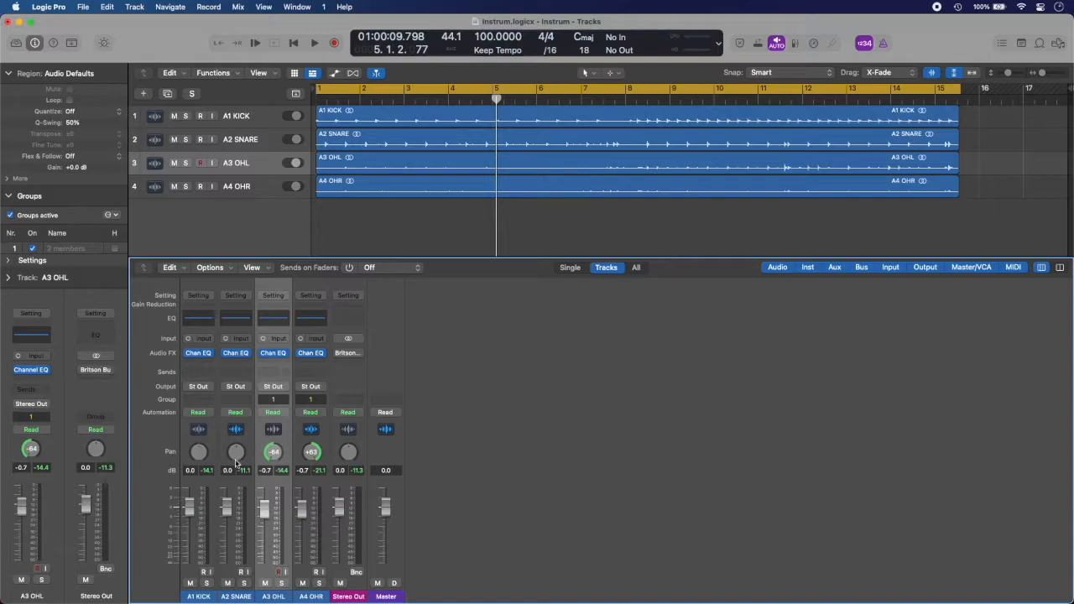
- Lower the A1 KICK fader to -0.9 dB and open the Channel EQ of the A2 SNARE track
{"action": "left_click_drag", "start_coordinate": [195, 507], "coordinate": [194, 511]}
{"action": "left_click", "coordinate": [247, 323]}
{"action": "left_click_drag", "start_coordinate": [642, 167], "coordinate": [563, 146]}
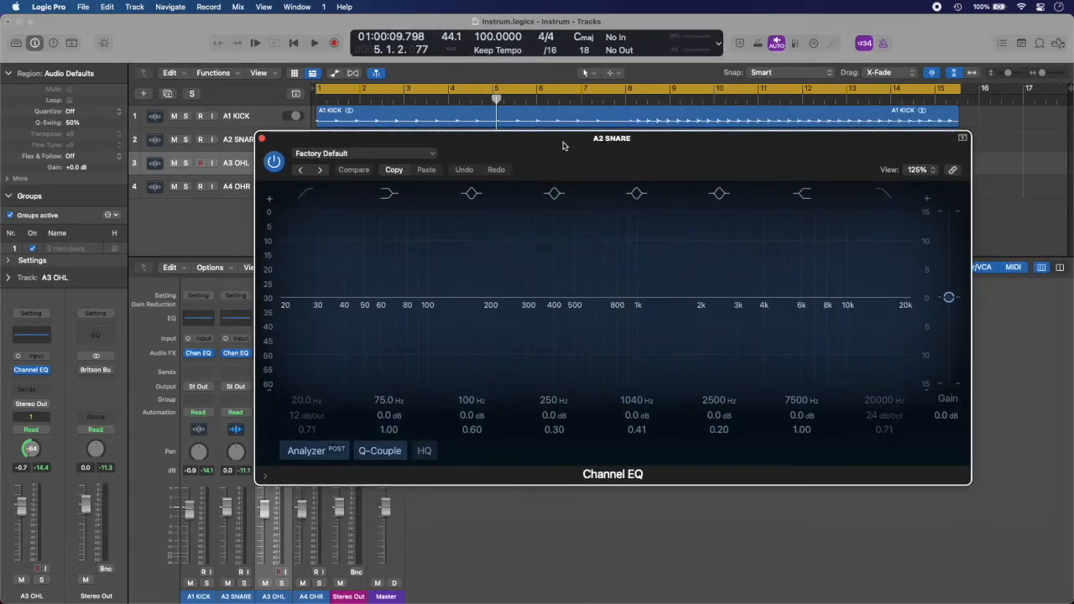
- Solo the A2 SNARE track and play it from the start to view its frequencies in the EQ analyzer
{"action": "key", "text": "Return"}
{"action": "key", "text": "space"}
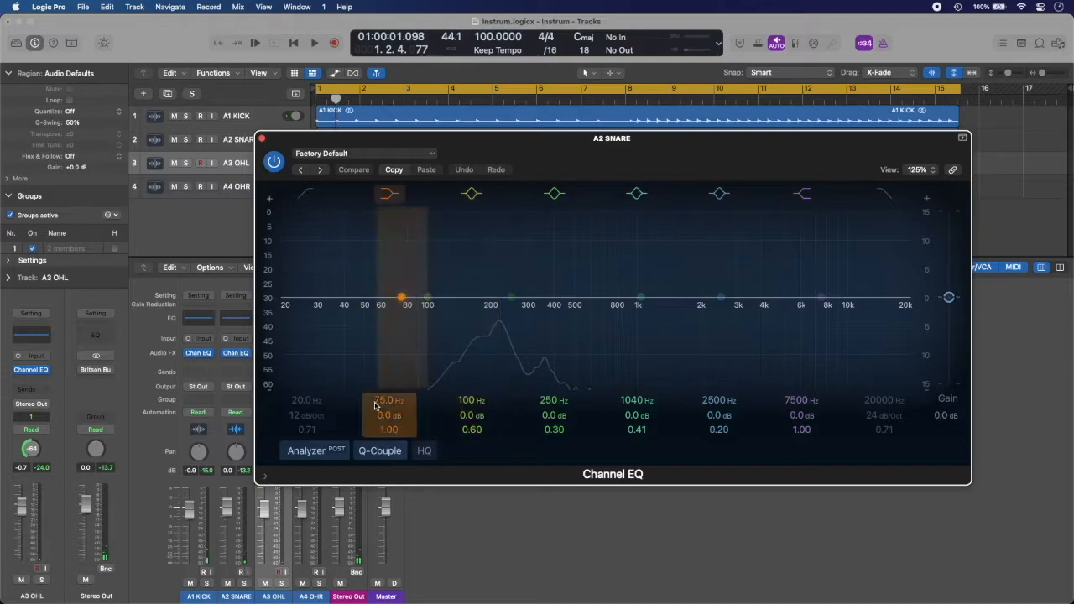
{"action": "left_click", "coordinate": [244, 582]}
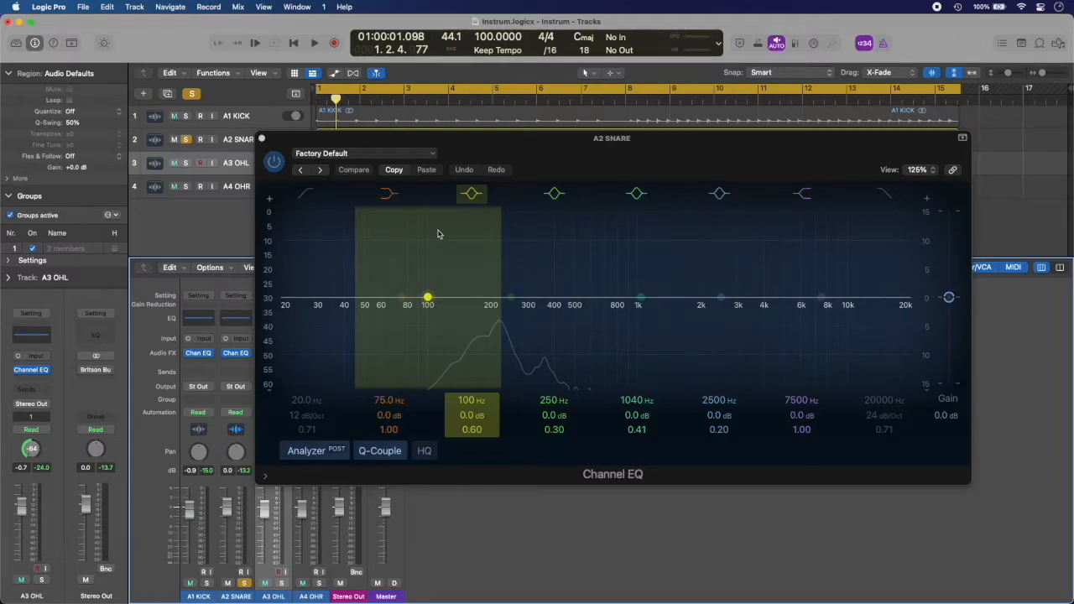
{"action": "key", "text": "space"}
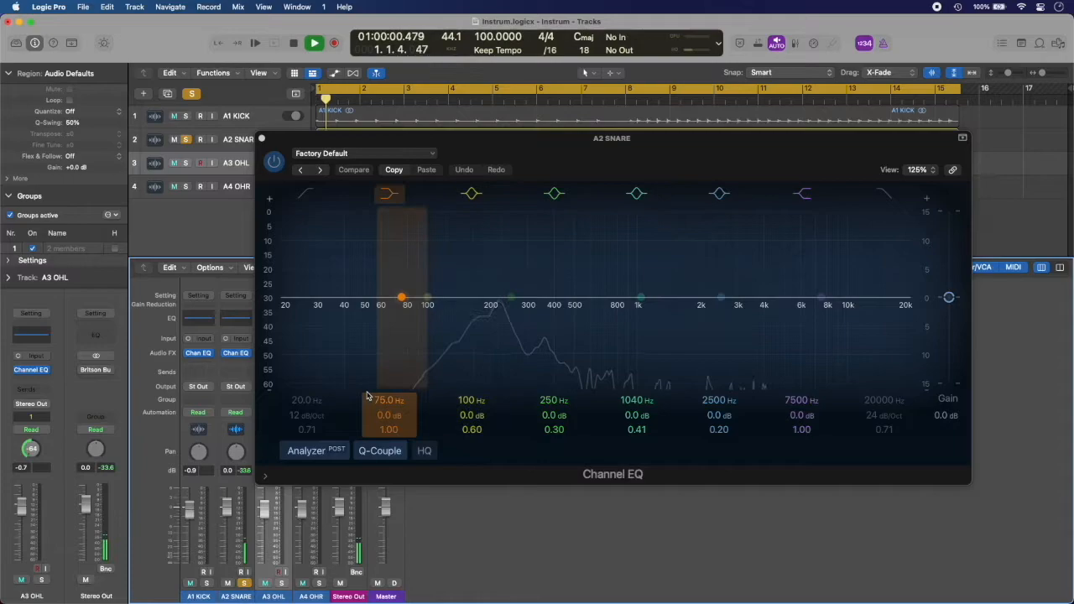
{"action": "key", "text": "space"}
- Enable the low-cut filter in the snare's Channel EQ and set it to 112 Hz with a 24 dB/Oct slope
{"action": "left_click", "coordinate": [308, 193]}
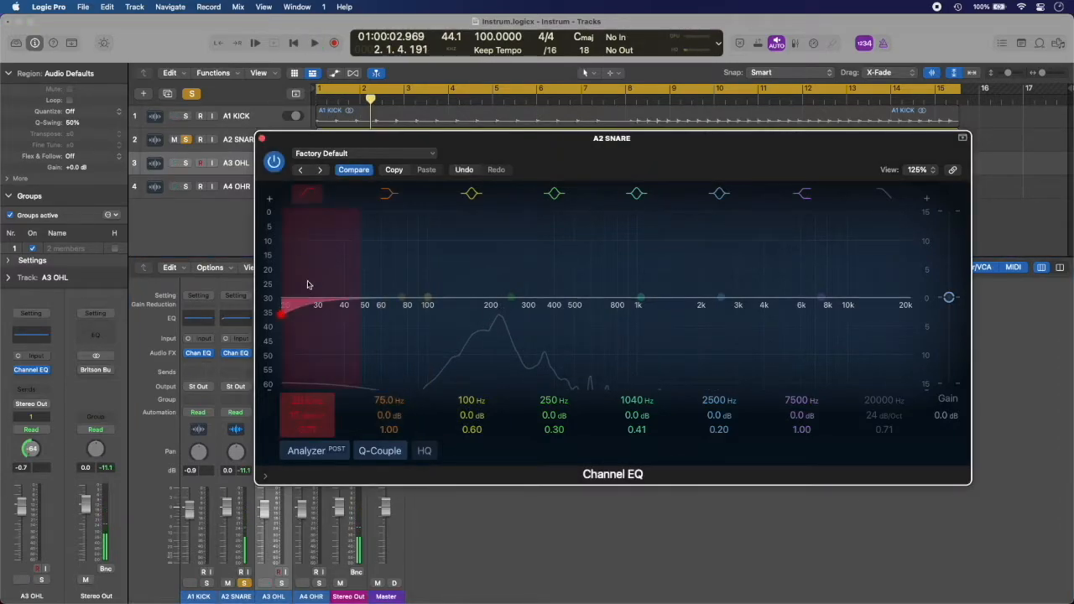
{"action": "left_click_drag", "start_coordinate": [282, 313], "coordinate": [424, 345]}
{"action": "key", "text": "space"}
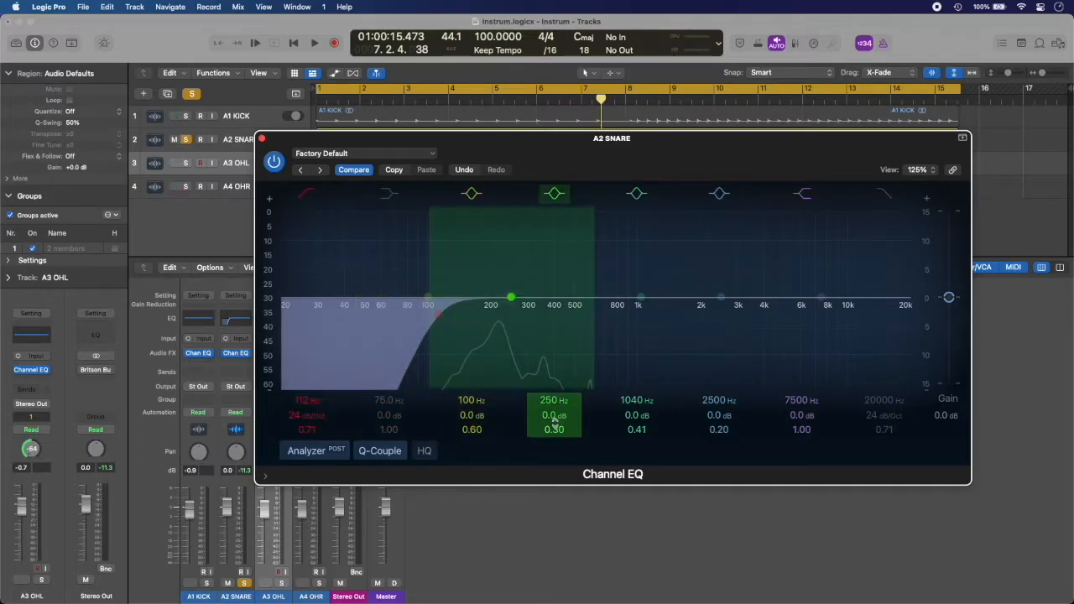
- Play the soloed snare through the low cut and switch off the 100 Hz and 1040 Hz EQ bands
{"action": "key", "text": "space"}
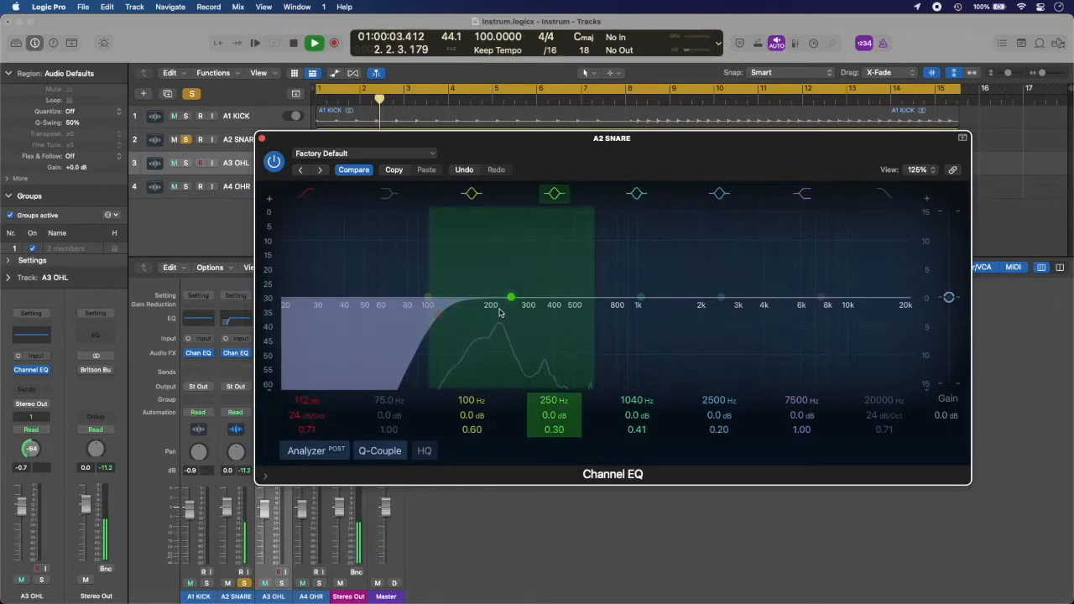
{"action": "left_click", "coordinate": [470, 193]}
{"action": "left_click", "coordinate": [636, 194]}
{"action": "key", "text": "space"}
- Move the 250 Hz EQ band to 218 Hz, narrow its Q to 5.90 and boost it by 8.0 dB
{"action": "left_click_drag", "start_coordinate": [511, 297], "coordinate": [494, 271]}
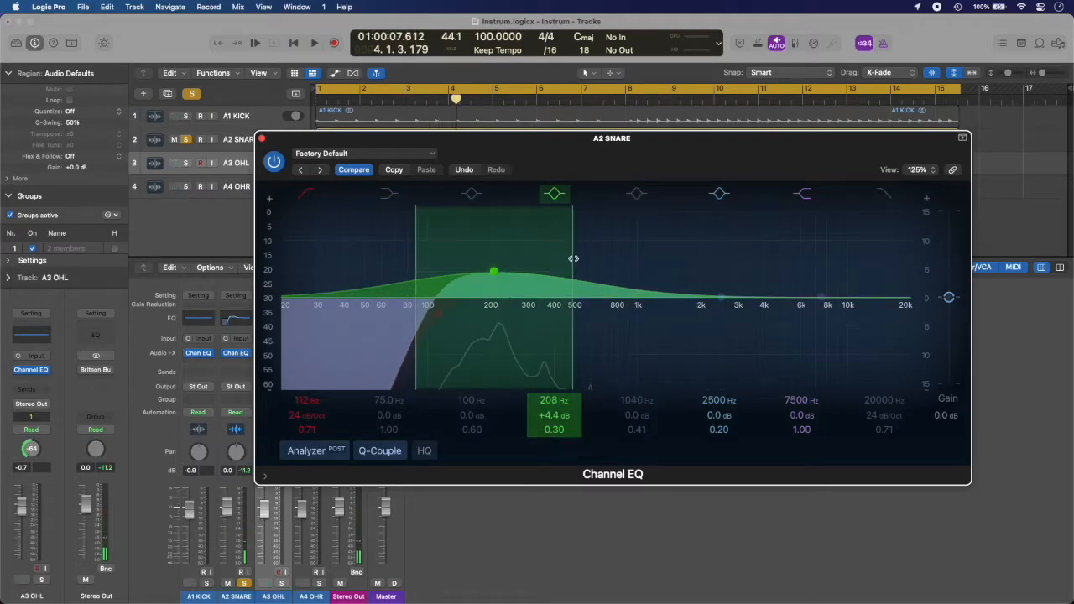
{"action": "left_click_drag", "start_coordinate": [573, 258], "coordinate": [531, 262]}
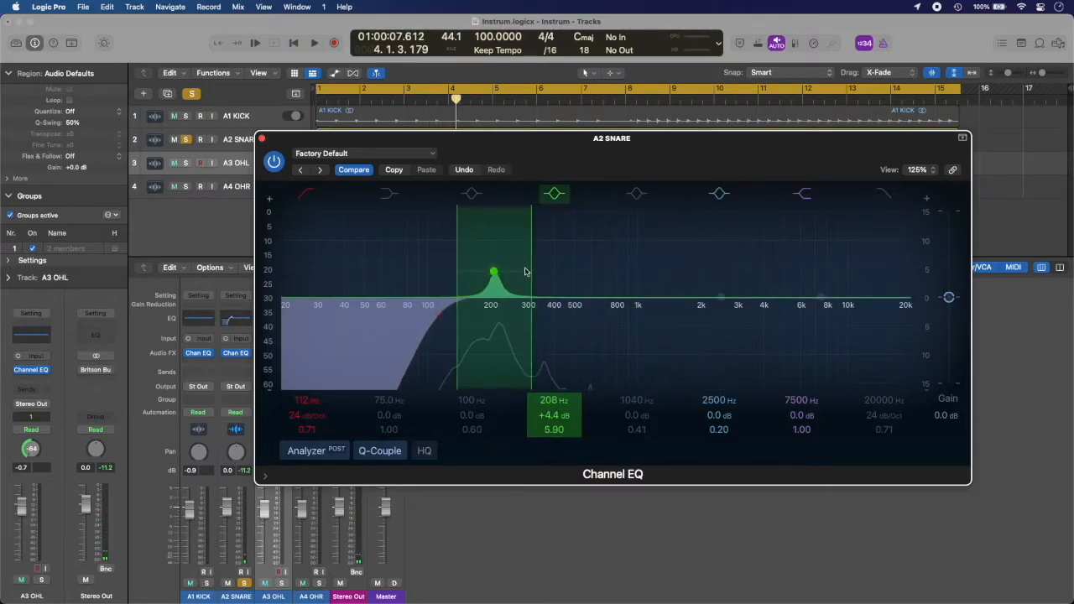
{"action": "left_click_drag", "start_coordinate": [493, 295], "coordinate": [499, 346]}
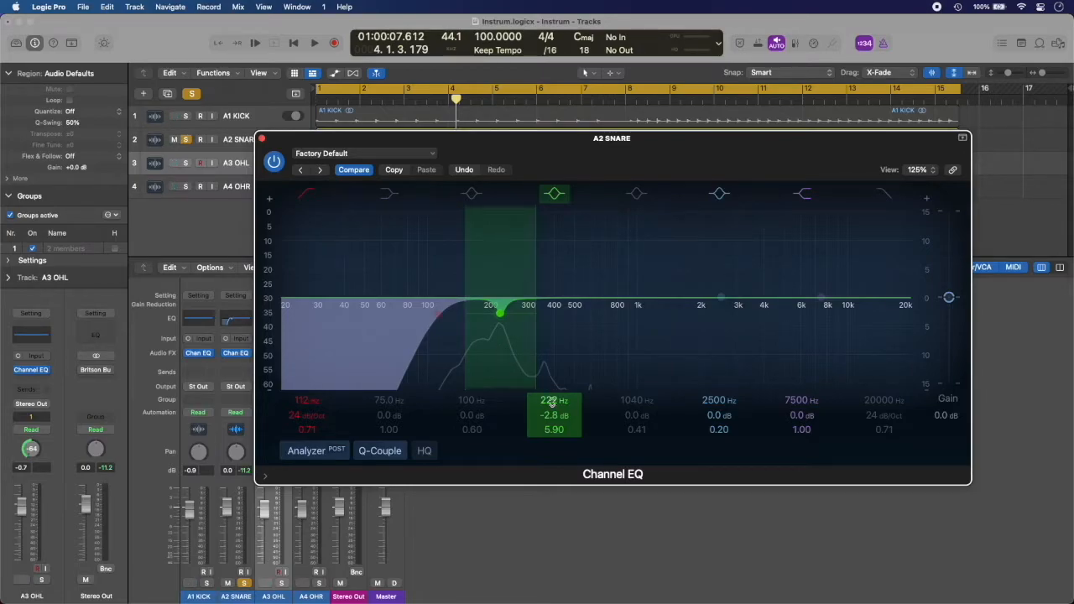
{"action": "left_click_drag", "start_coordinate": [500, 306], "coordinate": [498, 253]}
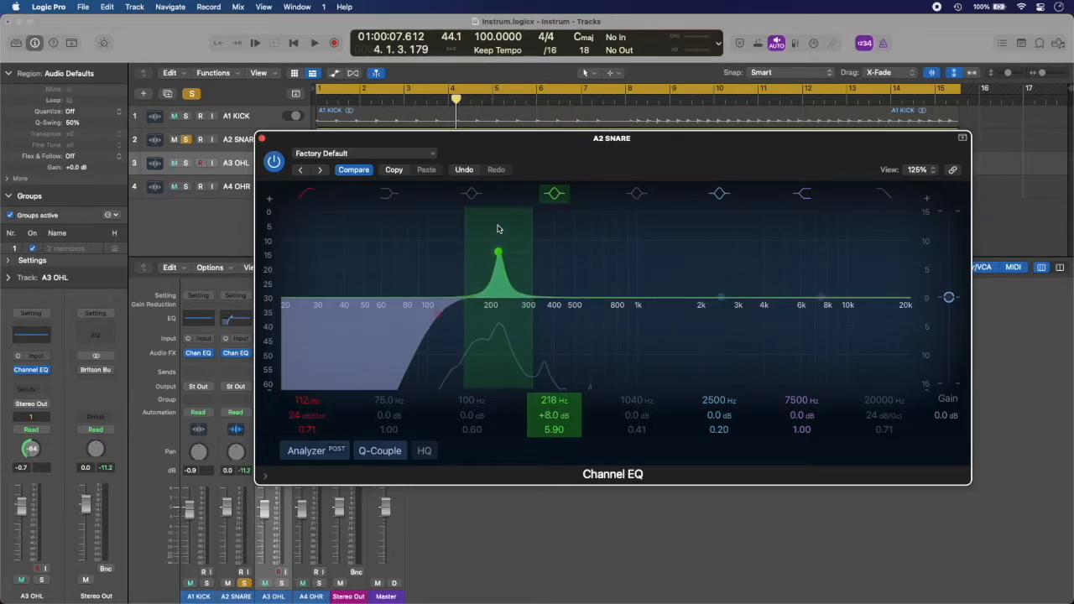
- Raise the 218 Hz boost to +10.3 dB during playback and compare the snare with that band off and on
{"action": "key", "text": "space"}
{"action": "left_click_drag", "start_coordinate": [498, 250], "coordinate": [498, 238]}
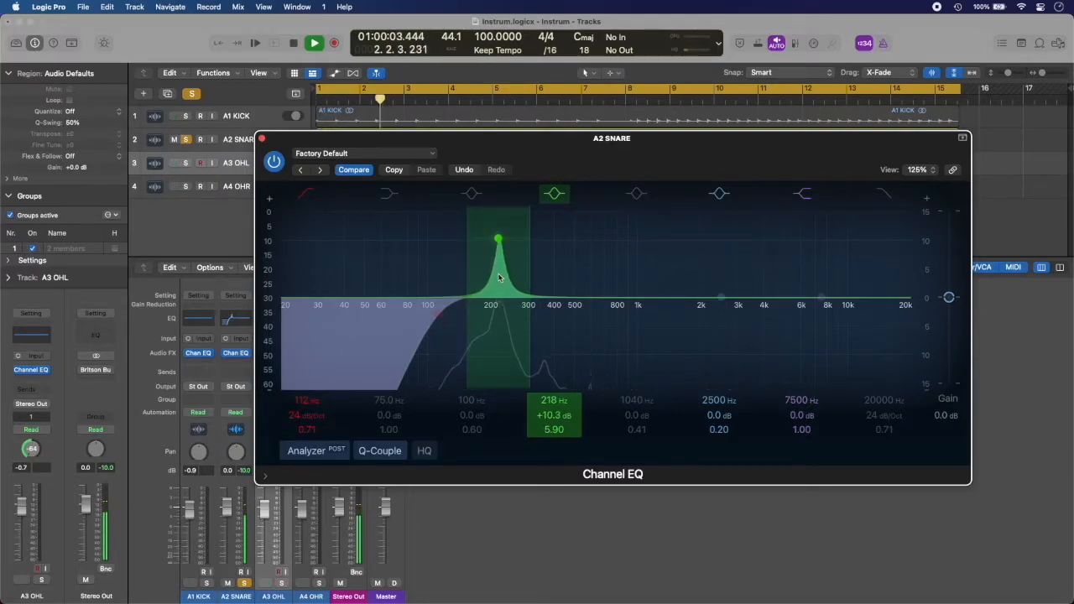
{"action": "key", "text": "space"}
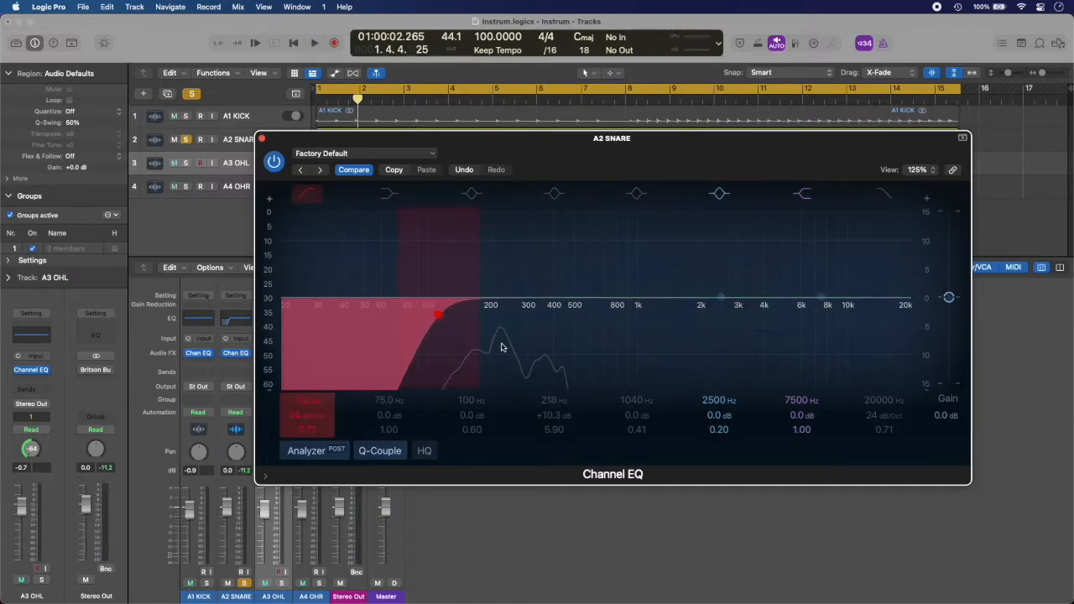
{"action": "key", "text": "space"}
{"action": "left_click", "coordinate": [554, 194]}
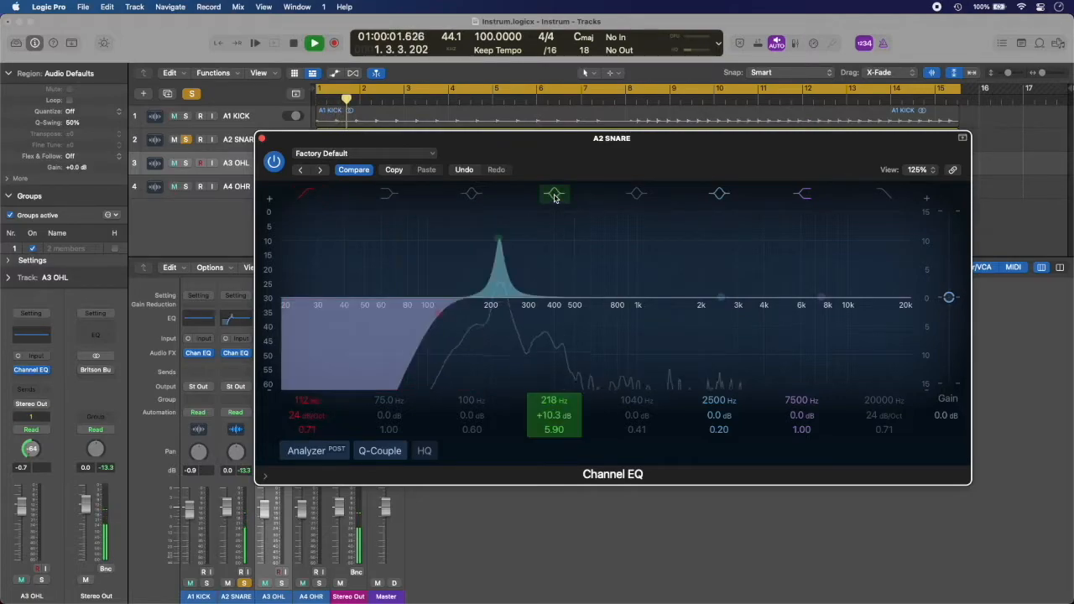
{"action": "key", "text": "space"}
- Turn the 218 Hz boost into a cut of -3.8 dB and play the snare with it
{"action": "left_click_drag", "start_coordinate": [498, 240], "coordinate": [499, 311]}
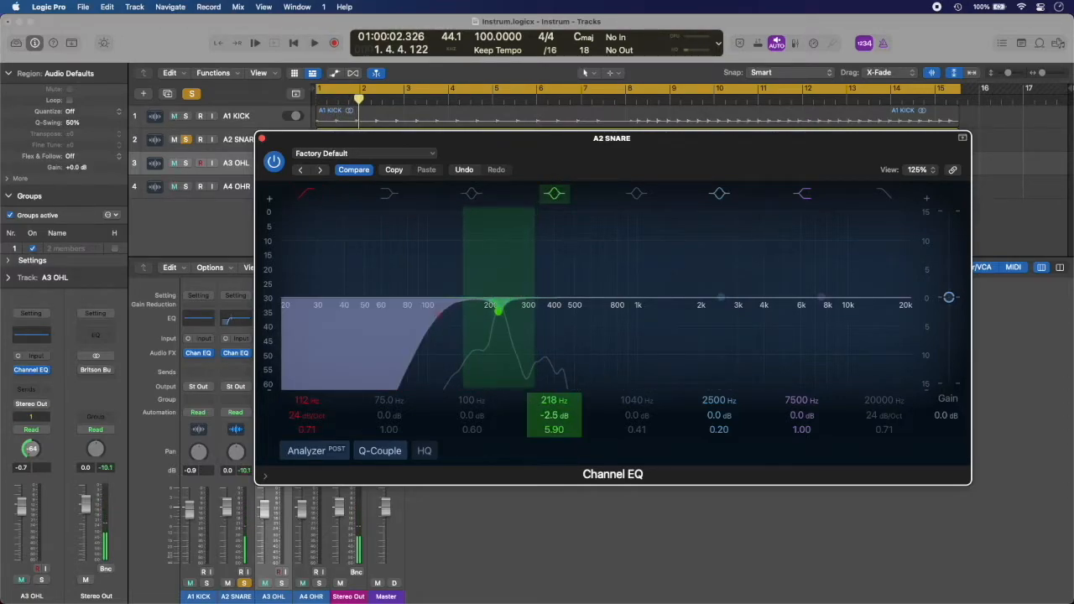
{"action": "left_click_drag", "start_coordinate": [551, 415], "coordinate": [552, 423]}
{"action": "key", "text": "space"}
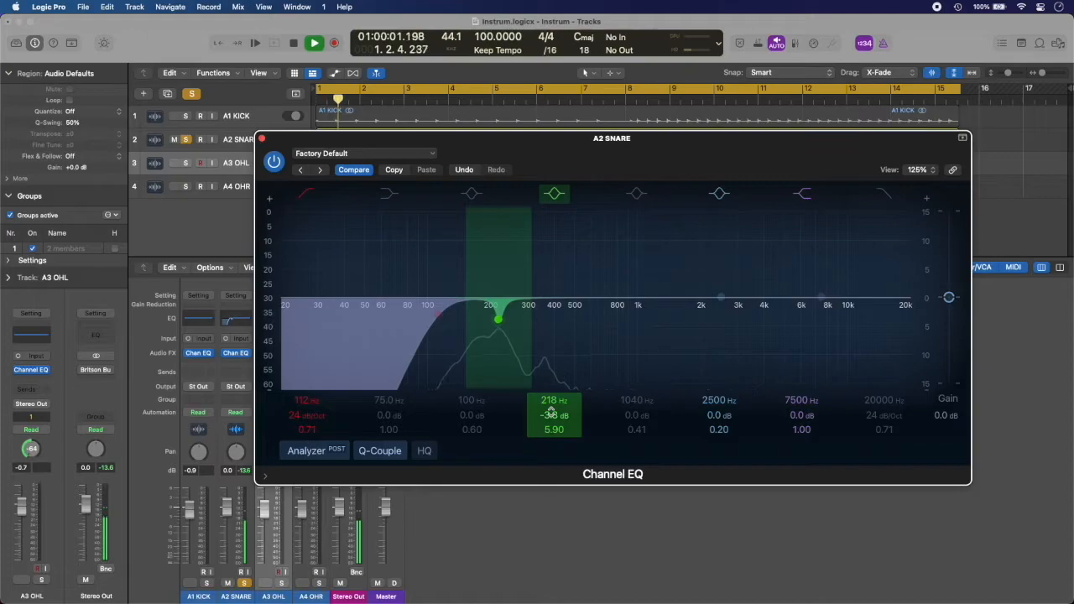
- Try a deeper -9.5 dB cut at 218 Hz during playback and return the gain to -3.8 dB
{"action": "left_click_drag", "start_coordinate": [498, 319], "coordinate": [498, 352]}
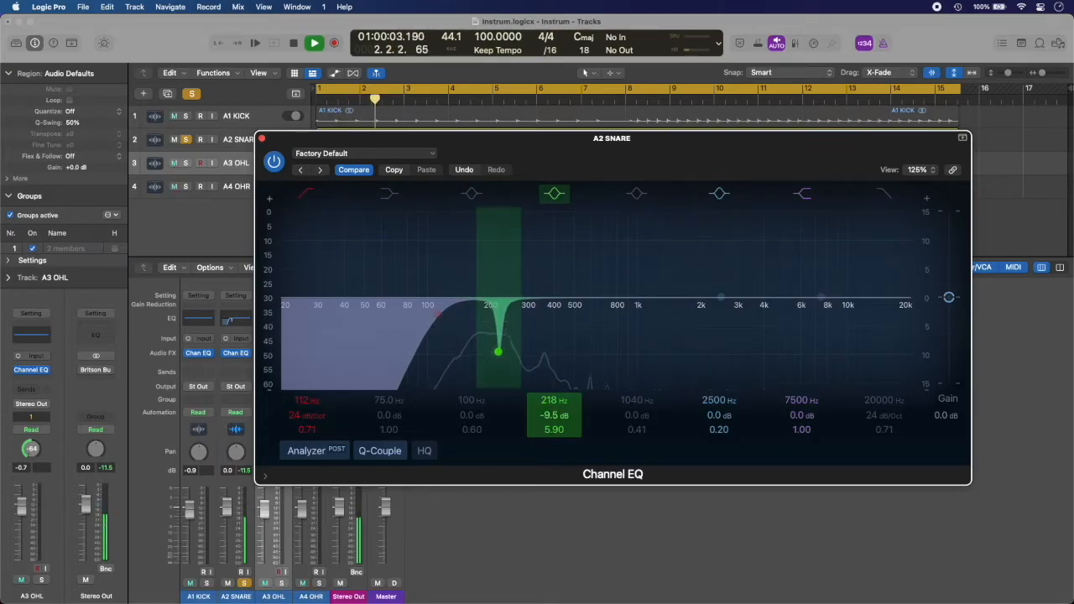
{"action": "left_click_drag", "start_coordinate": [499, 352], "coordinate": [498, 319]}
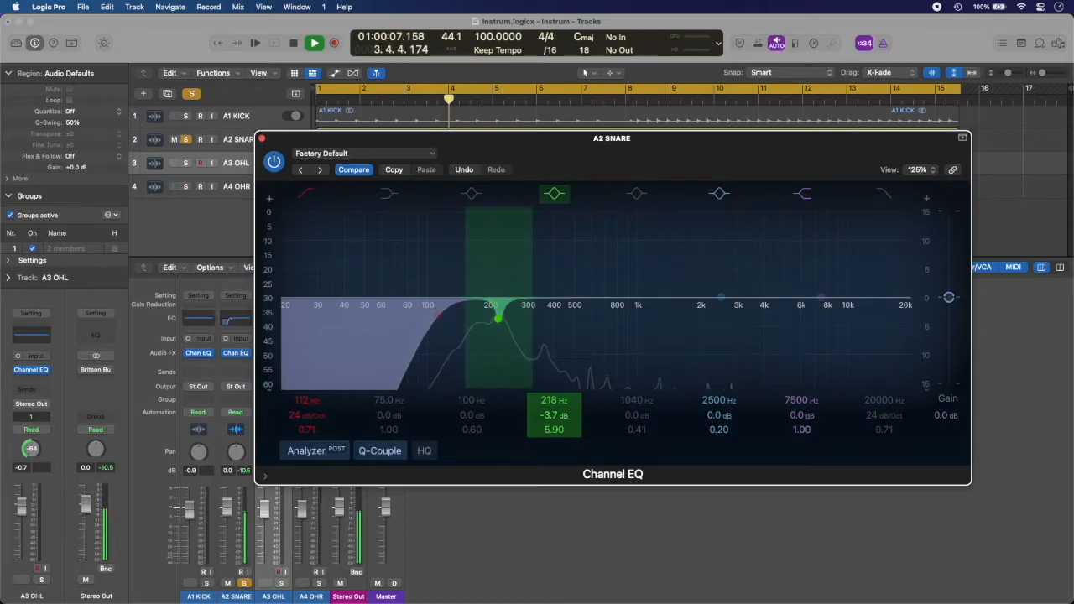
{"action": "key", "text": "space"}
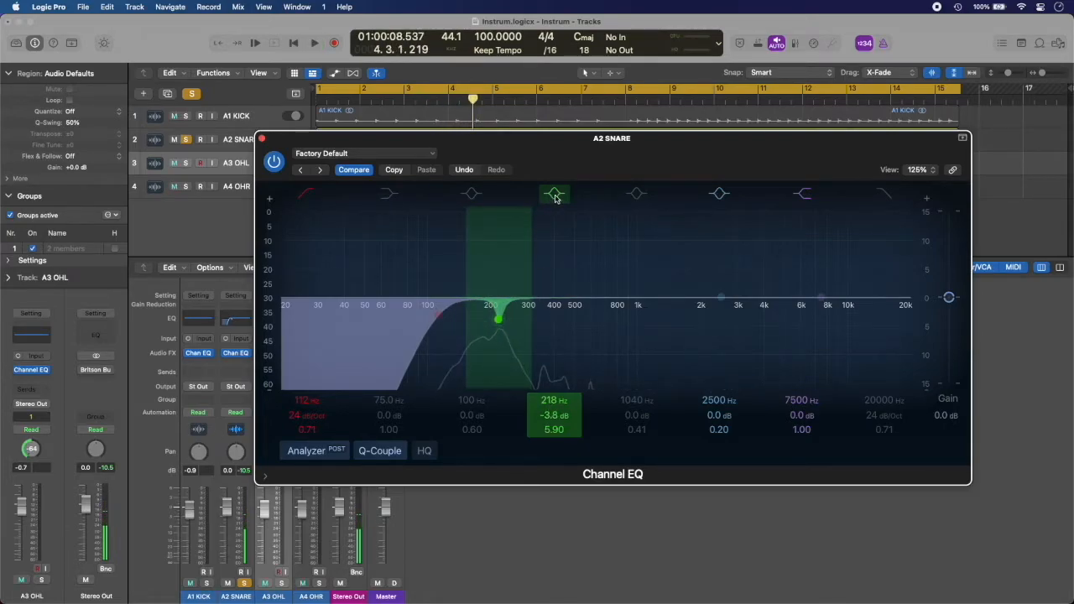
- Compare the snare with the 218 Hz cut off and on, leaving that band switched off
{"action": "left_click", "coordinate": [555, 198]}
{"action": "key", "text": "space"}
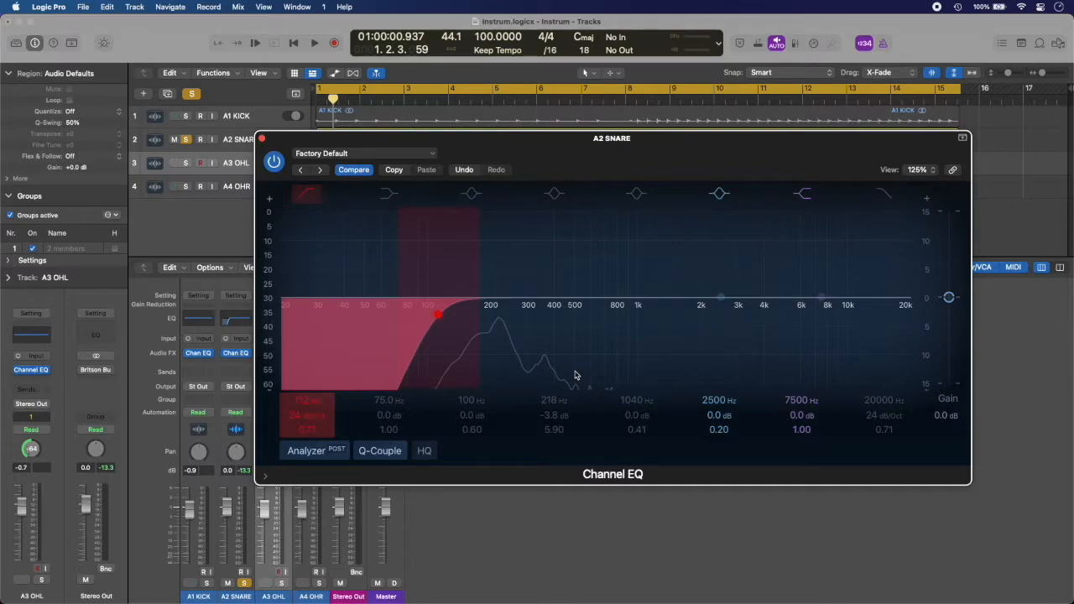
{"action": "left_click", "coordinate": [560, 197]}
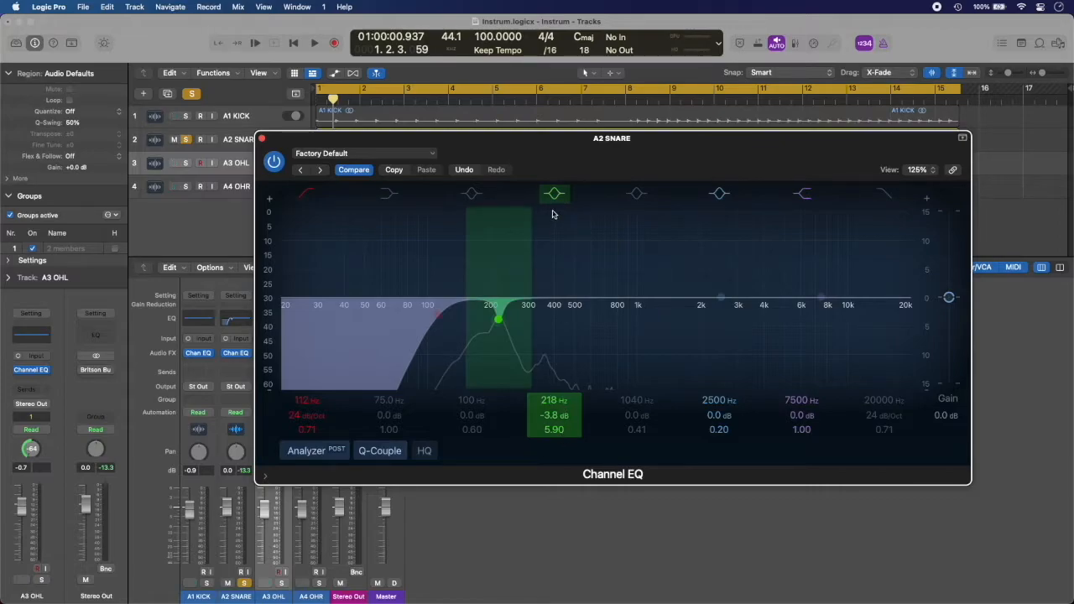
{"action": "left_click", "coordinate": [556, 196]}
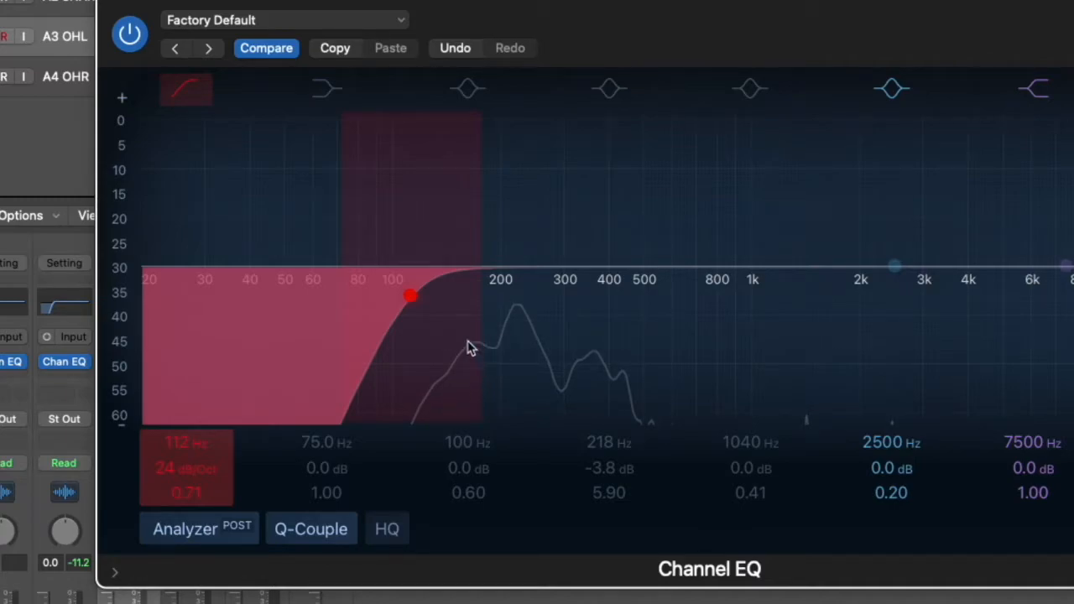
- Enable the 100 Hz bell band, move it to 152 Hz, narrow its Q to 5.00 and boost it to +11.3 dB
{"action": "left_click", "coordinate": [466, 87]}
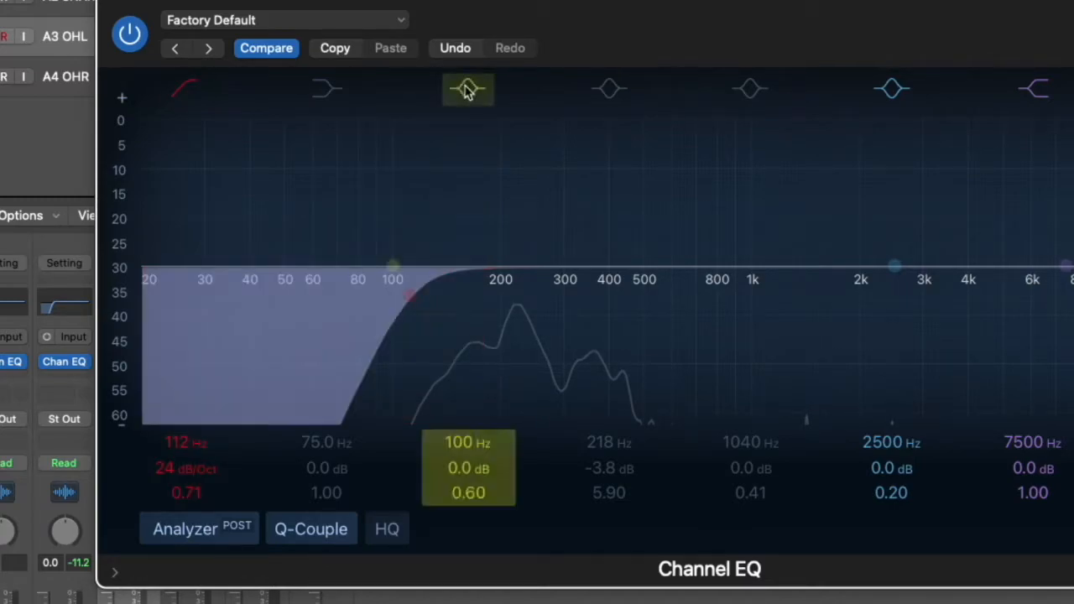
{"action": "left_click_drag", "start_coordinate": [393, 266], "coordinate": [472, 210]}
{"action": "left_click_drag", "start_coordinate": [580, 182], "coordinate": [539, 192]}
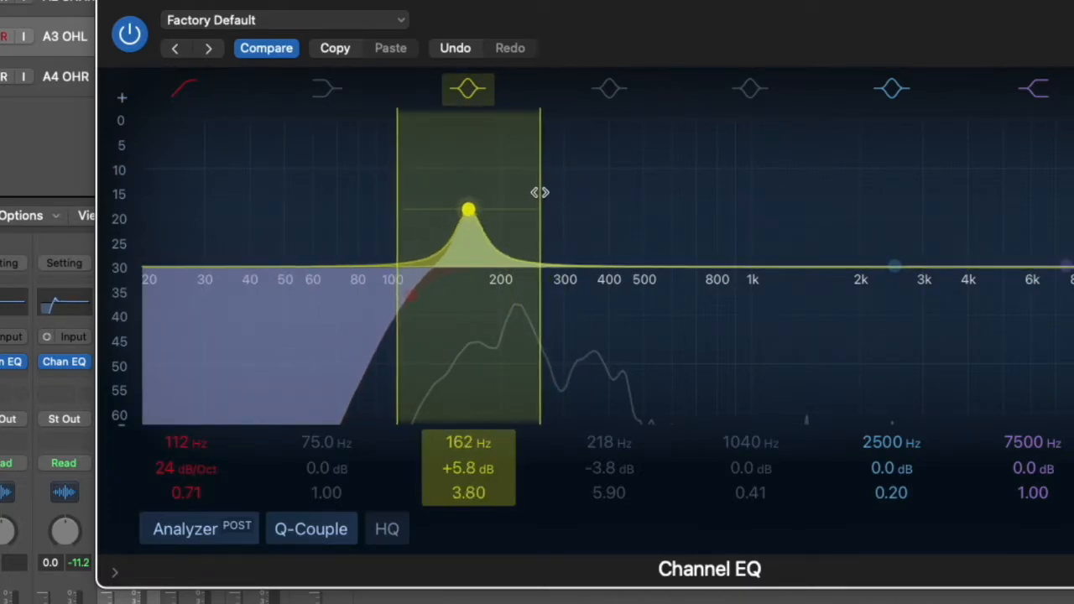
{"action": "left_click_drag", "start_coordinate": [472, 246], "coordinate": [469, 270]}
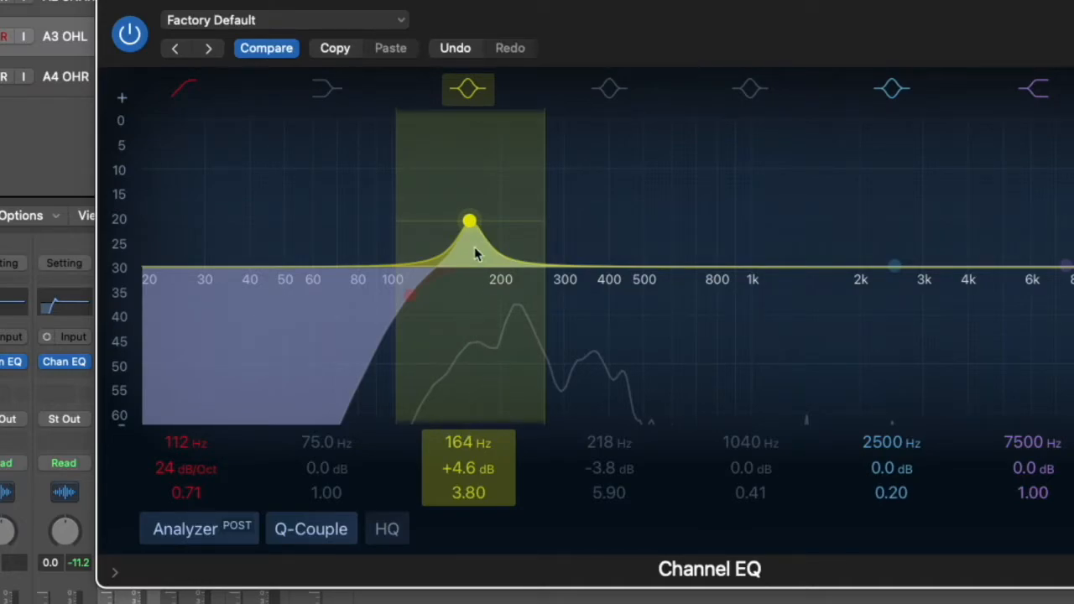
{"action": "left_click_drag", "start_coordinate": [544, 239], "coordinate": [537, 242]}
{"action": "mouse_move", "coordinate": [473, 242]}
{"action": "left_mouse_down"}
{"action": "mouse_move", "coordinate": [465, 253]}
{"action": "mouse_move", "coordinate": [454, 167]}
{"action": "mouse_move", "coordinate": [485, 172]}
{"action": "mouse_move", "coordinate": [447, 172]}
{"action": "mouse_move", "coordinate": [458, 174]}
{"action": "left_mouse_up"}
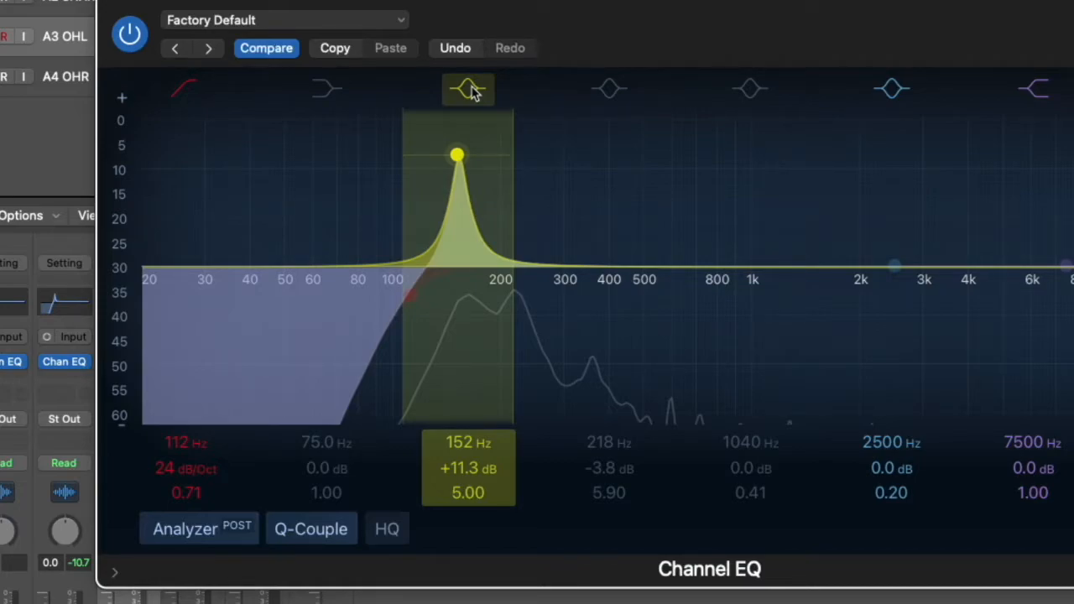
- Lower the low-mid boost to +4.1 dB at 151 Hz and switch that band off
{"action": "left_click_drag", "start_coordinate": [491, 134], "coordinate": [457, 253]}
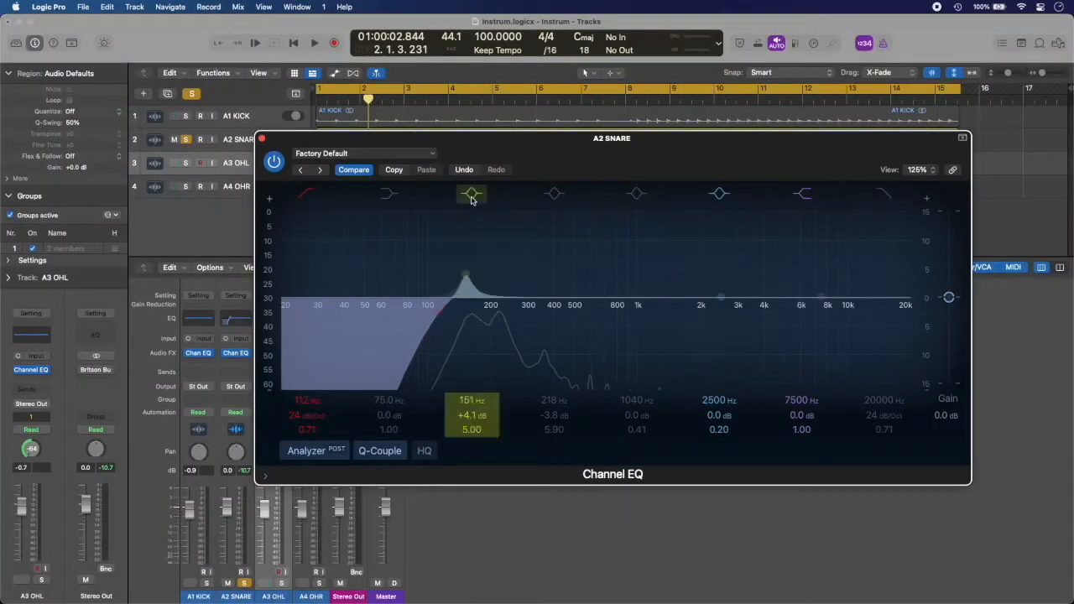
{"action": "left_click", "coordinate": [474, 195]}
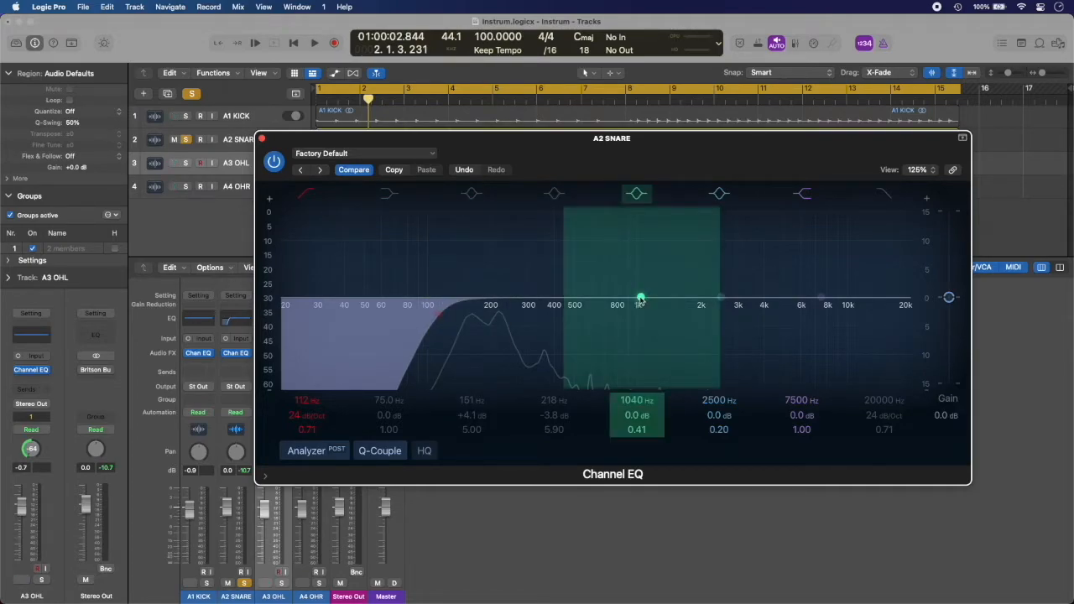
- Sweep the 1040 Hz band down to 540 Hz during snare playback, boosted to +10.8 dB with a Q of 2.20
{"action": "left_click_drag", "start_coordinate": [640, 300], "coordinate": [562, 273]}
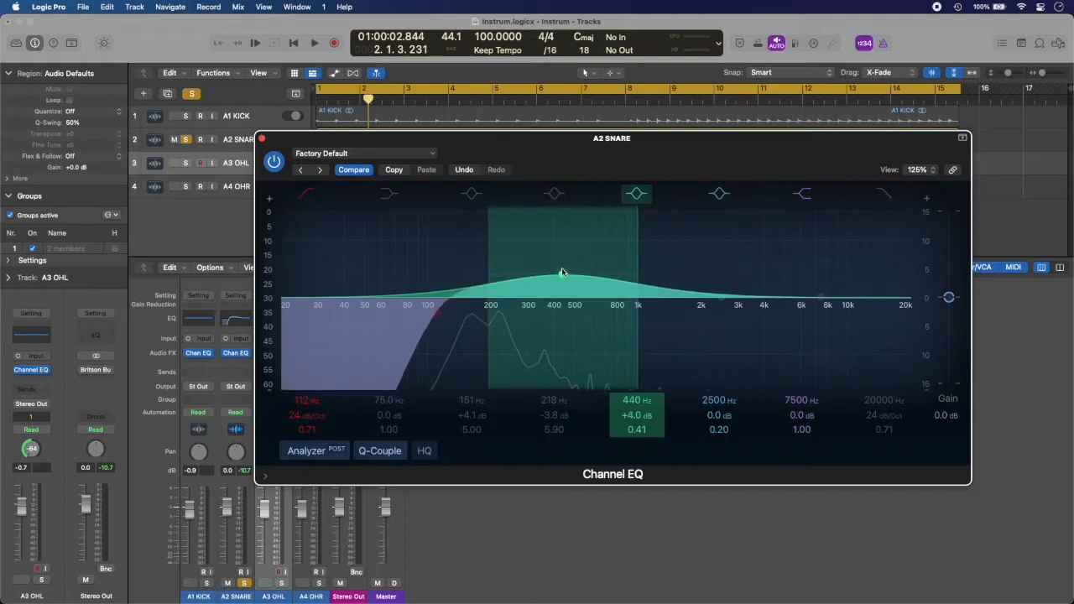
{"action": "left_click_drag", "start_coordinate": [490, 255], "coordinate": [512, 258]}
{"action": "left_click_drag", "start_coordinate": [566, 291], "coordinate": [568, 241]}
{"action": "key", "text": "space"}
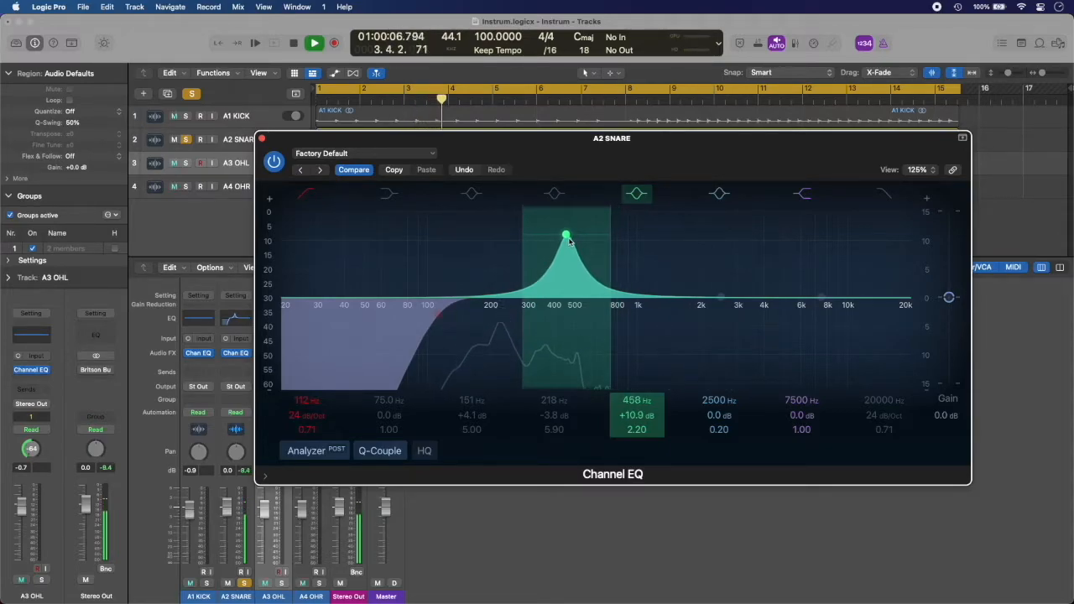
{"action": "key", "text": "space"}
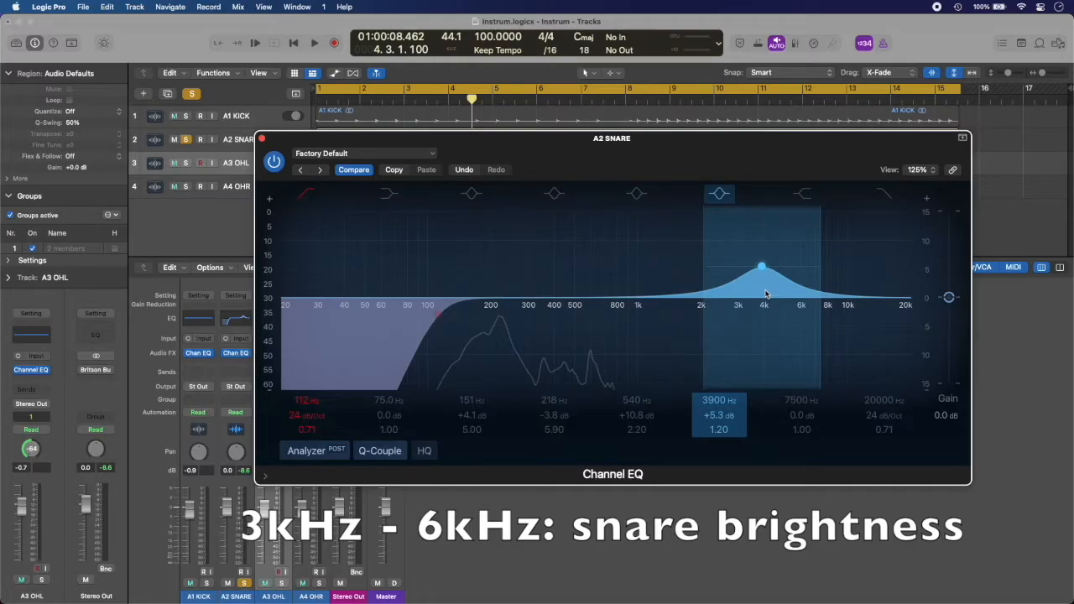
- Play the snare with the upper bell band boosted +8.1 dB at 5050 Hz, and settle the band at 4840 Hz, +5.9 dB
{"action": "key", "text": "space"}
{"action": "left_click_drag", "start_coordinate": [765, 294], "coordinate": [787, 273]}
{"action": "key", "text": "space"}
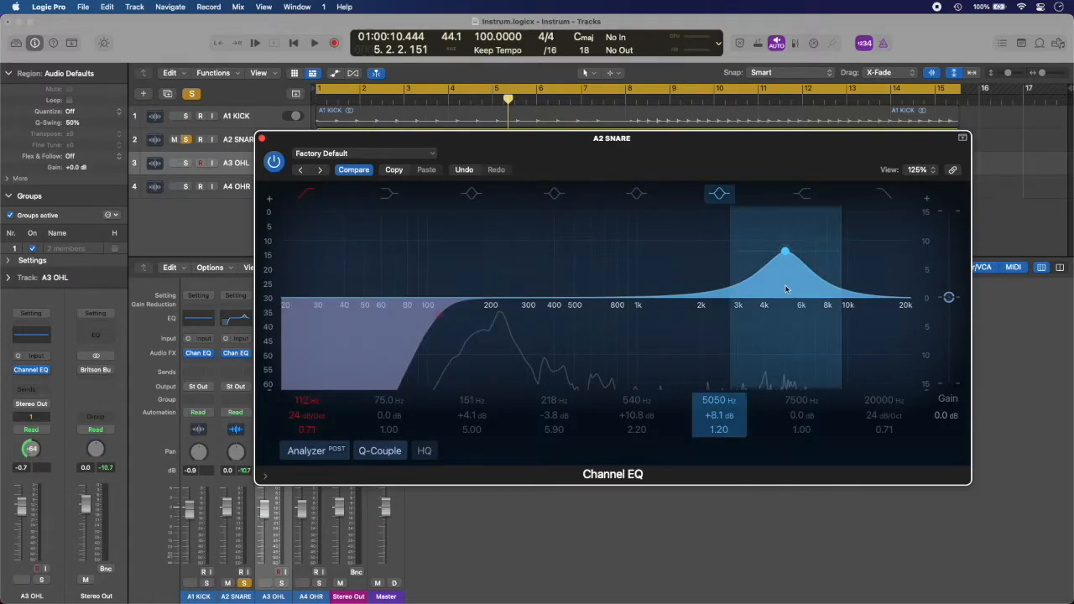
{"action": "left_click_drag", "start_coordinate": [786, 283], "coordinate": [787, 344]}
{"action": "left_click_drag", "start_coordinate": [766, 282], "coordinate": [769, 265]}
- Toggle the 151, 218 and 540 Hz bands on and off, and switch off the 4840 Hz band, leaving only the low cut
{"action": "left_click", "coordinate": [630, 197]}
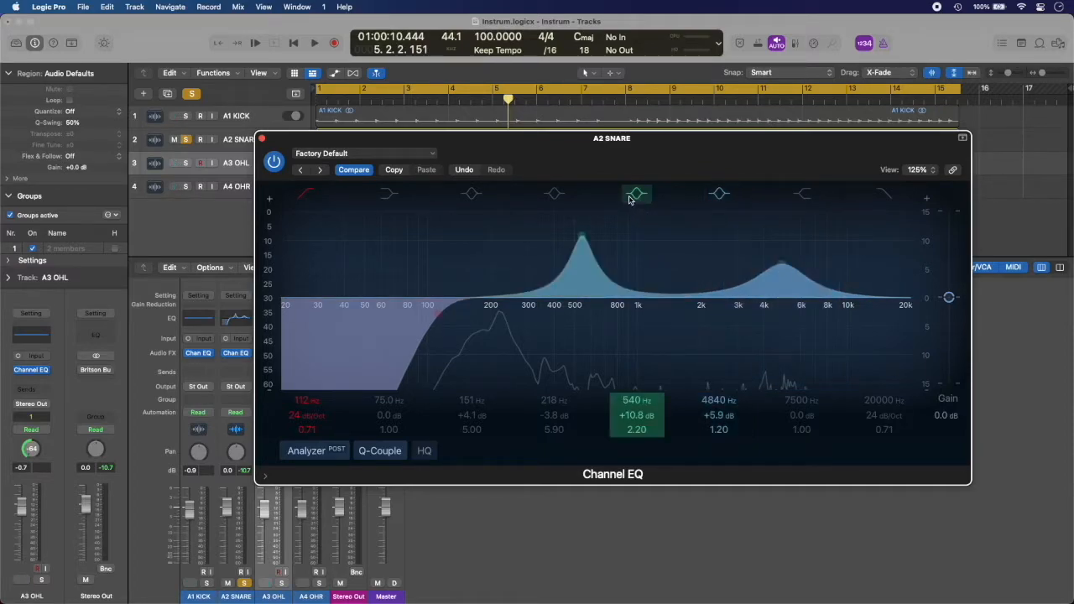
{"action": "left_click", "coordinate": [554, 194]}
{"action": "left_click", "coordinate": [471, 195]}
{"action": "left_click", "coordinate": [471, 194]}
{"action": "left_click", "coordinate": [554, 195]}
{"action": "left_click", "coordinate": [637, 194]}
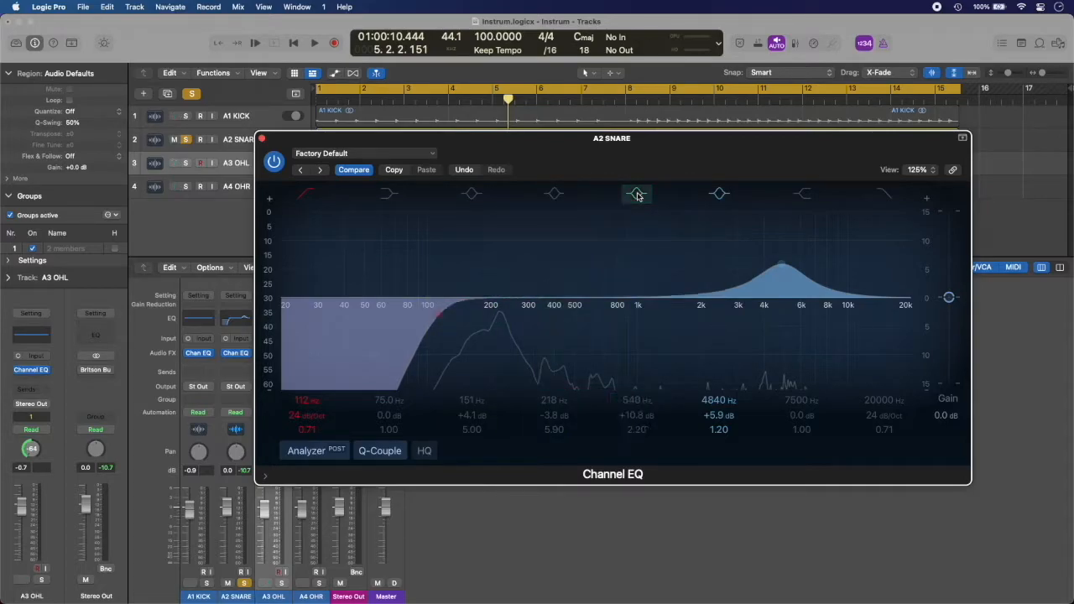
{"action": "left_click", "coordinate": [717, 193]}
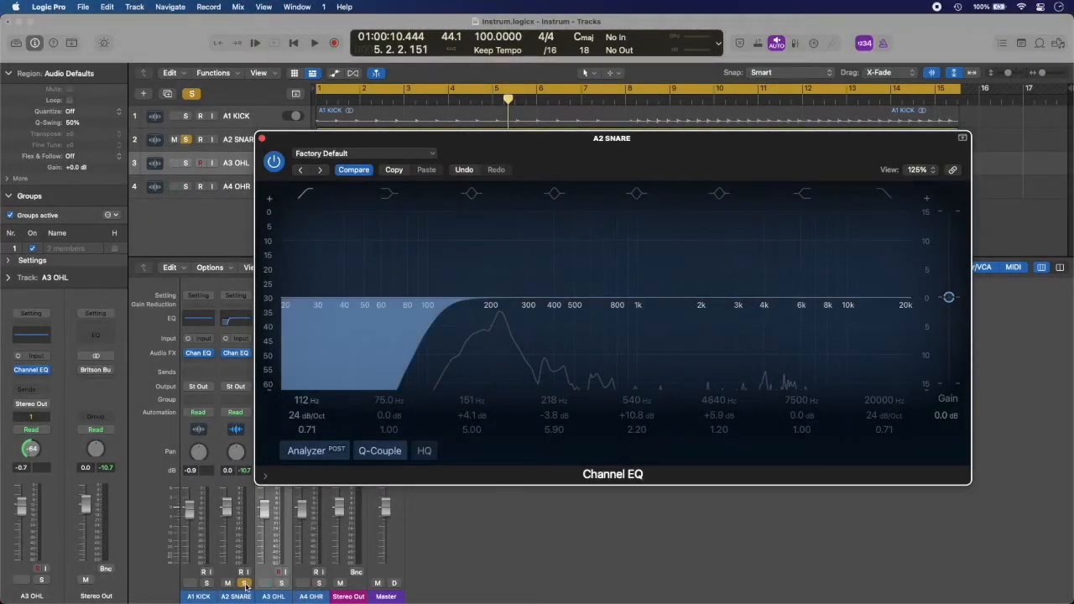
- Unsolo the snare track and, with the full kit playing, enable the 151 Hz band at +2.3 dB
{"action": "left_click", "coordinate": [245, 584]}
{"action": "key", "text": "space"}
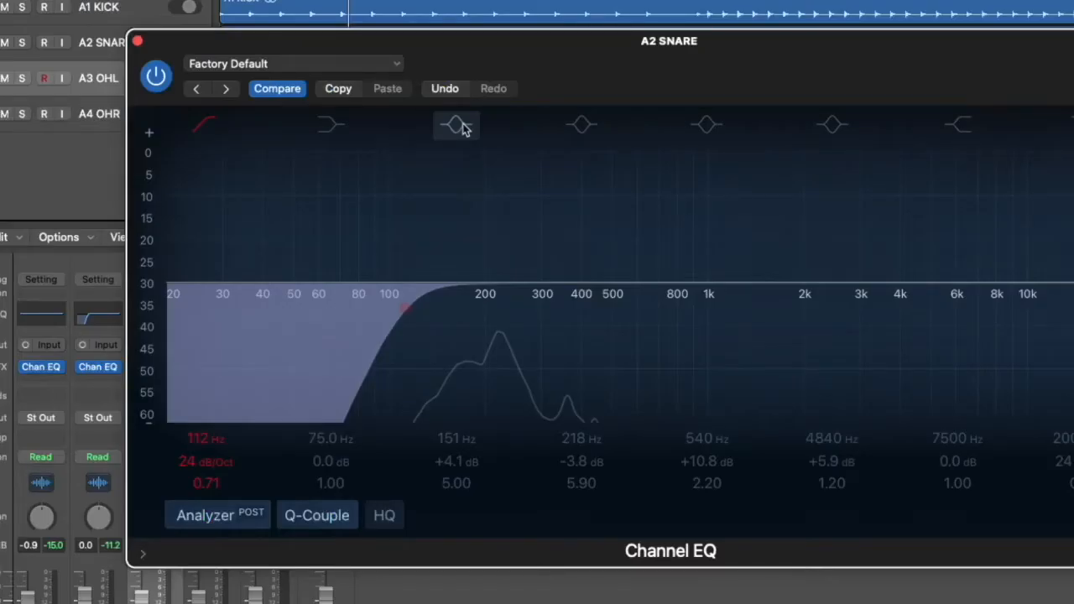
{"action": "left_click", "coordinate": [458, 126]}
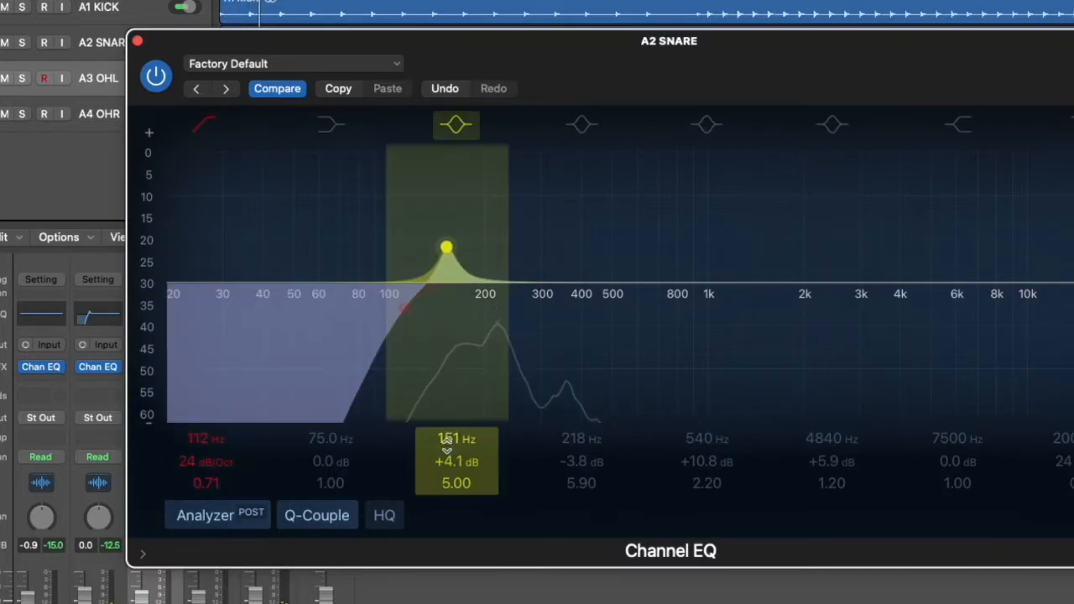
{"action": "mouse_move", "coordinate": [447, 459]}
{"action": "left_mouse_down"}
{"action": "mouse_move", "coordinate": [447, 411]}
{"action": "mouse_move", "coordinate": [447, 471]}
{"action": "left_mouse_up"}
- Enable the 218 Hz band with a -2.1 dB cut and compare the kit with the snare EQ bypassed and active
{"action": "left_click", "coordinate": [581, 126]}
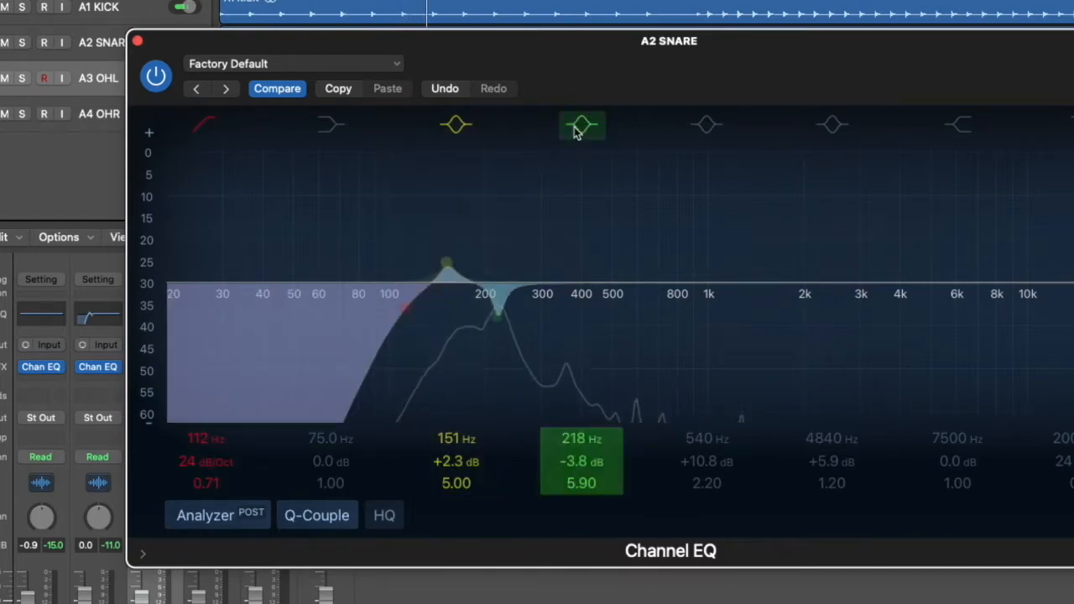
{"action": "left_click_drag", "start_coordinate": [580, 461], "coordinate": [581, 448]}
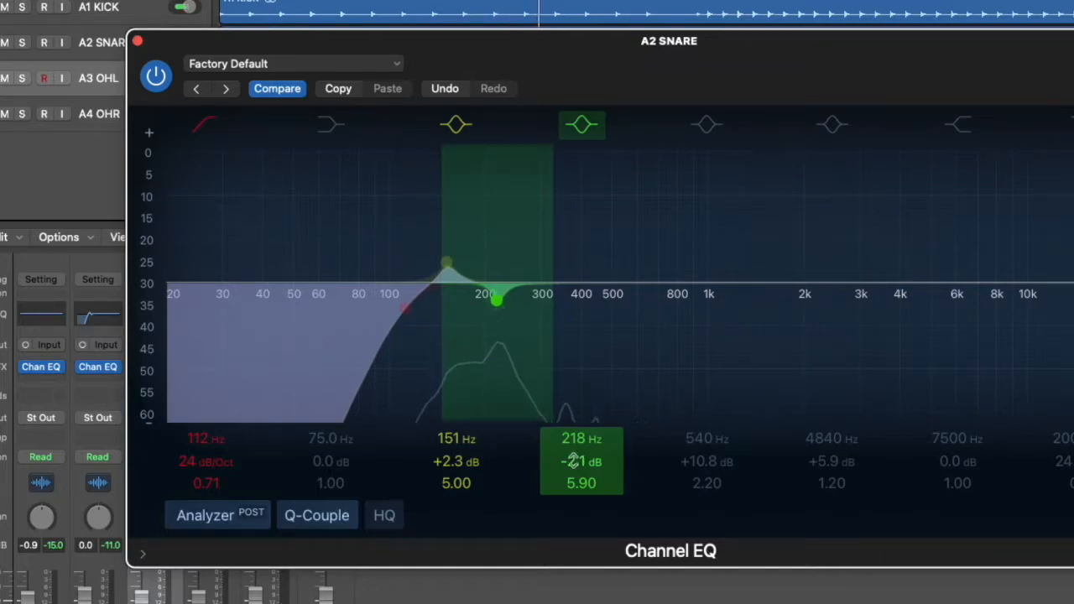
{"action": "left_click", "coordinate": [156, 77]}
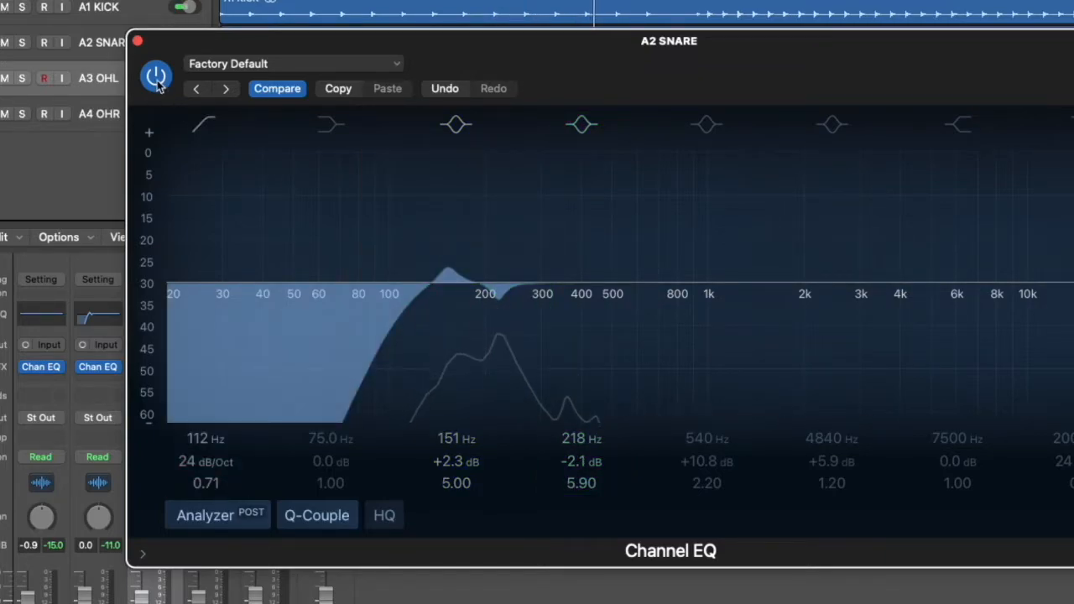
{"action": "left_click", "coordinate": [156, 77]}
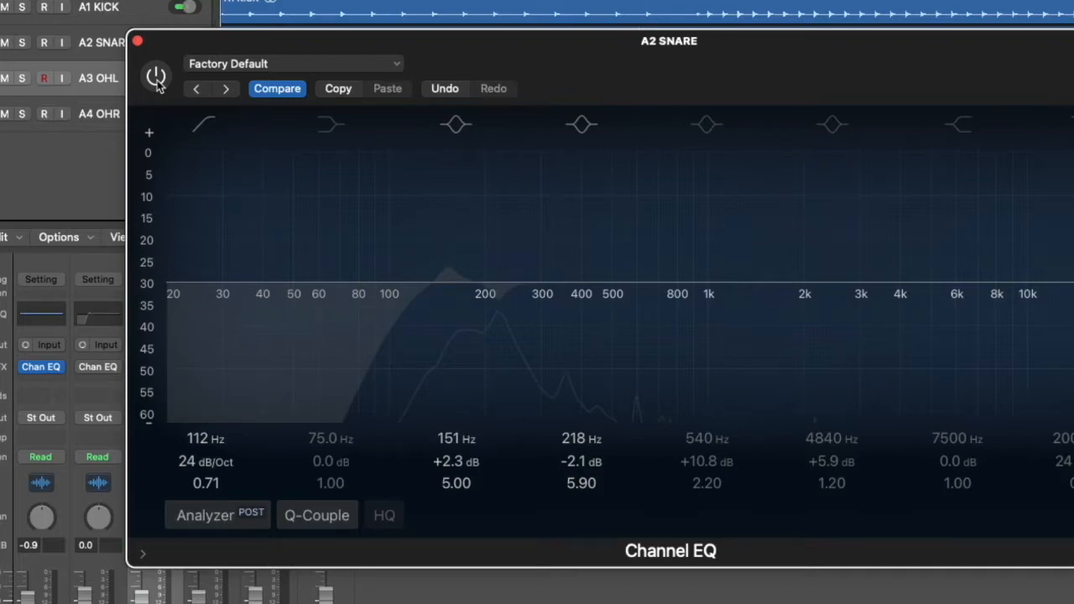
{"action": "left_click", "coordinate": [156, 78]}
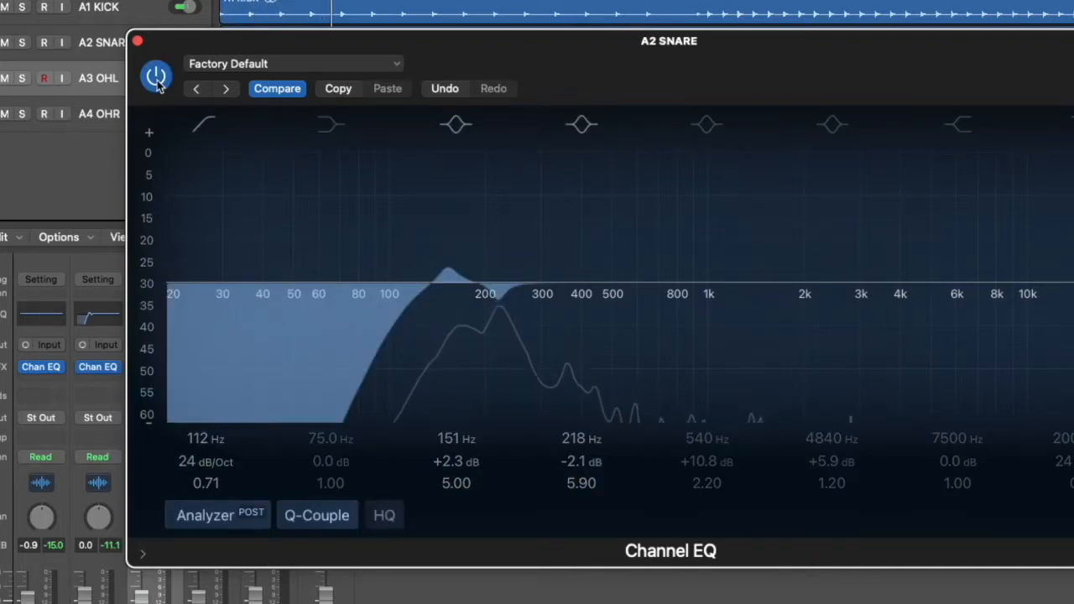
- Raise the 151 Hz boost to +3.0 dB and deepen the 218 Hz cut to -6.0 dB
{"action": "left_click_drag", "start_coordinate": [497, 300], "coordinate": [497, 329]}
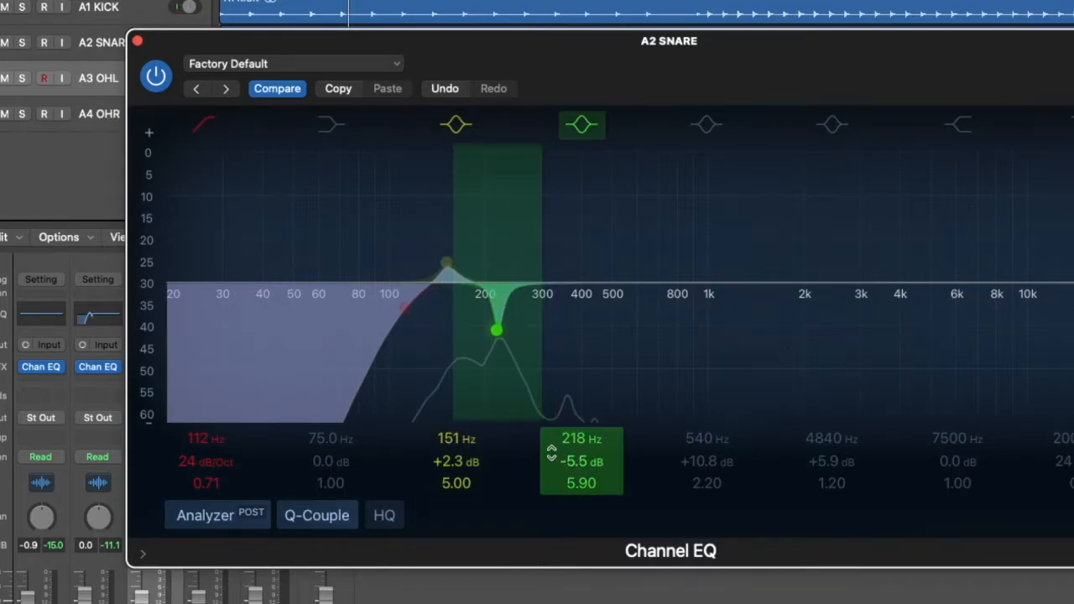
{"action": "left_click_drag", "start_coordinate": [463, 461], "coordinate": [463, 452]}
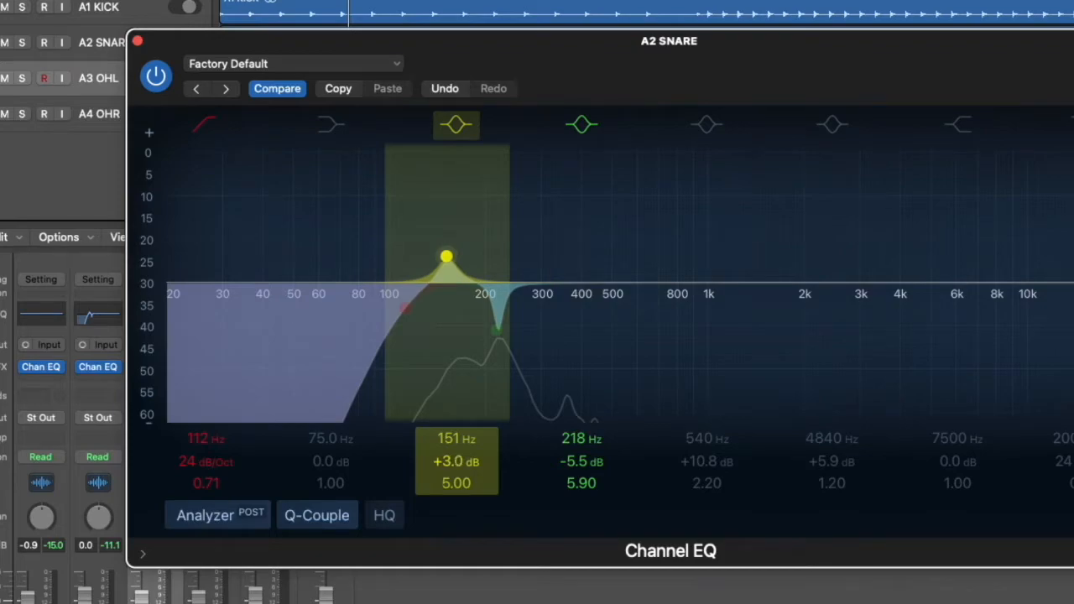
{"action": "left_click_drag", "start_coordinate": [496, 329], "coordinate": [497, 308]}
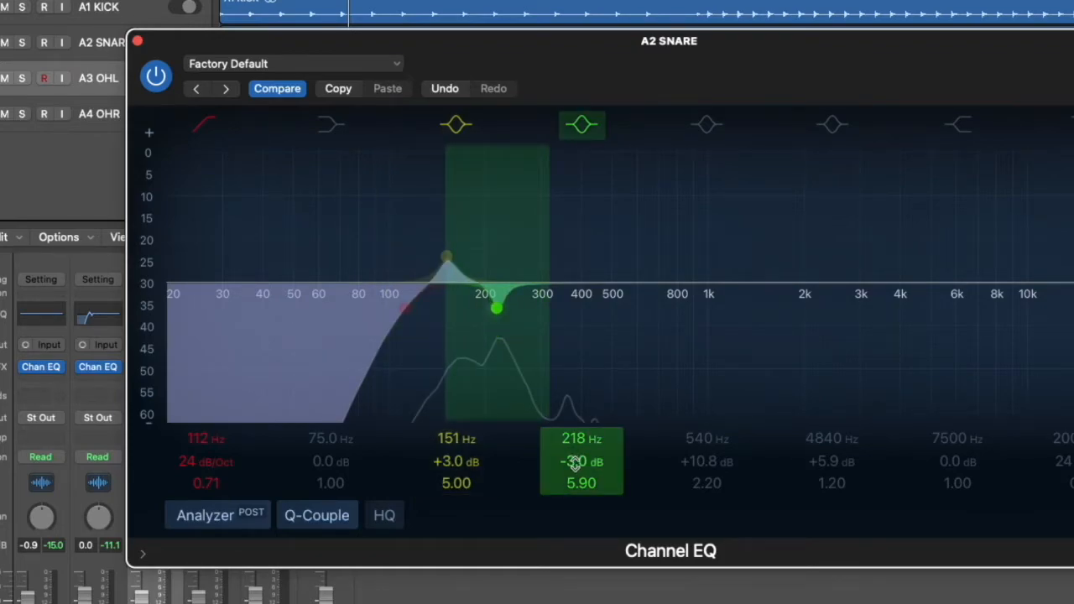
{"action": "left_click_drag", "start_coordinate": [581, 462], "coordinate": [580, 483]}
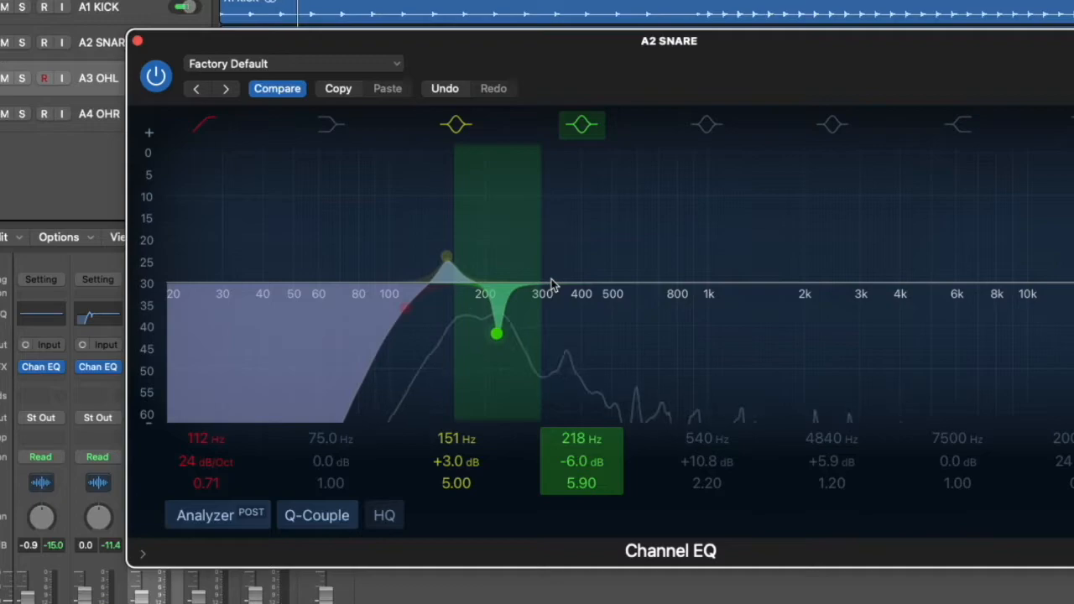
- Compare the full kit with the snare EQ bypassed and active, and replay the mix from the start
{"action": "left_click", "coordinate": [164, 75]}
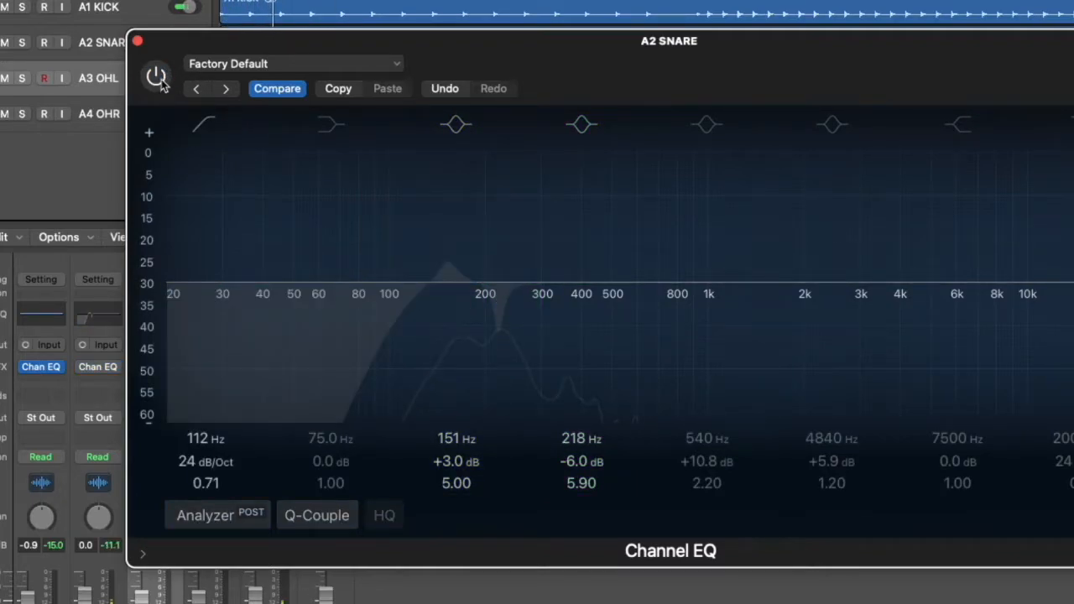
{"action": "left_click", "coordinate": [157, 77]}
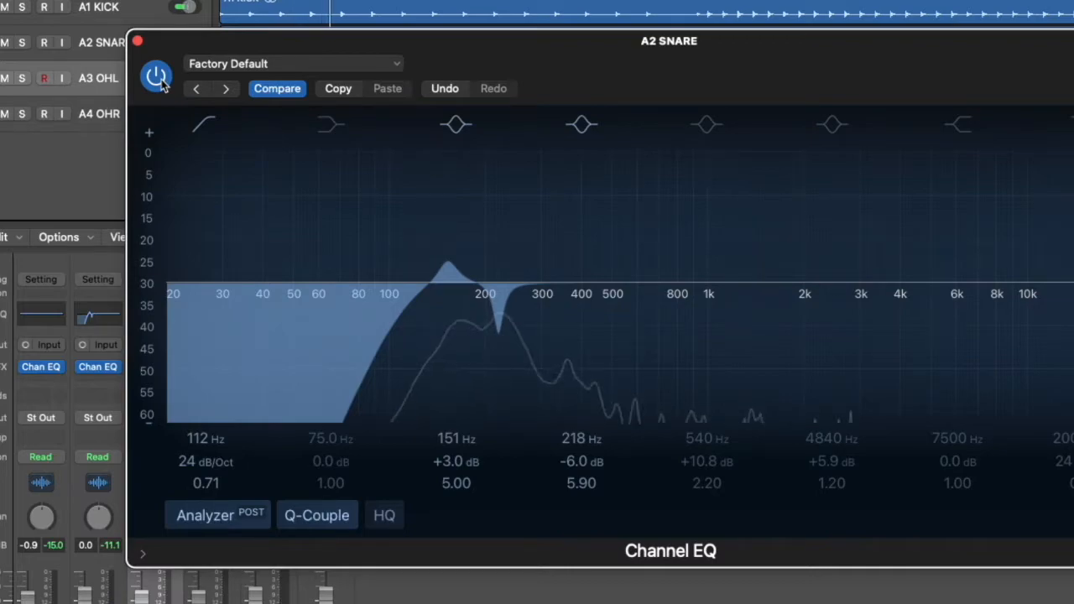
{"action": "left_click", "coordinate": [204, 124]}
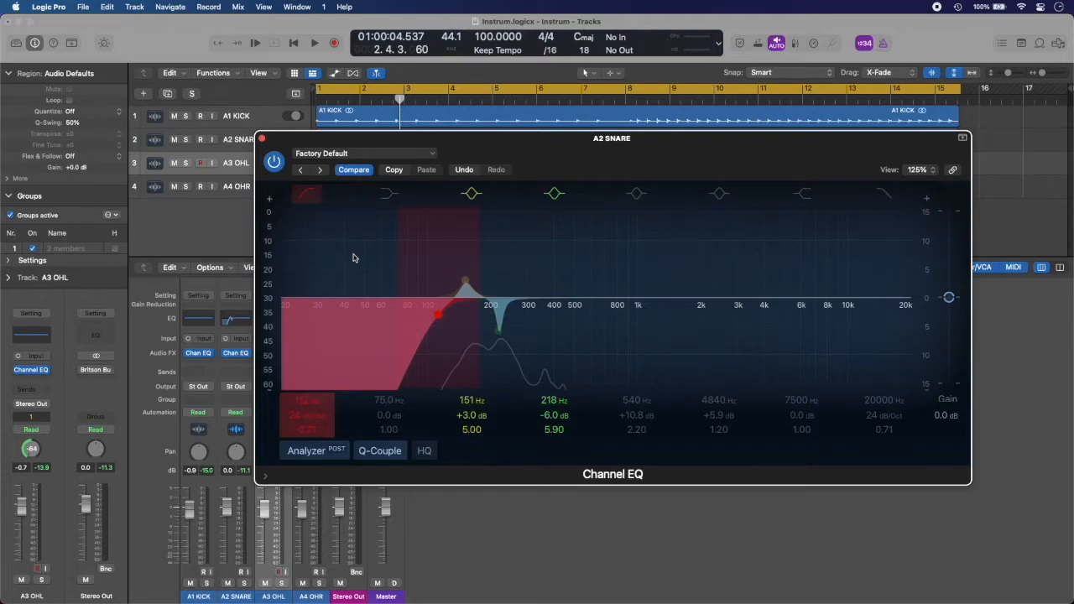
{"action": "key", "text": "space"}
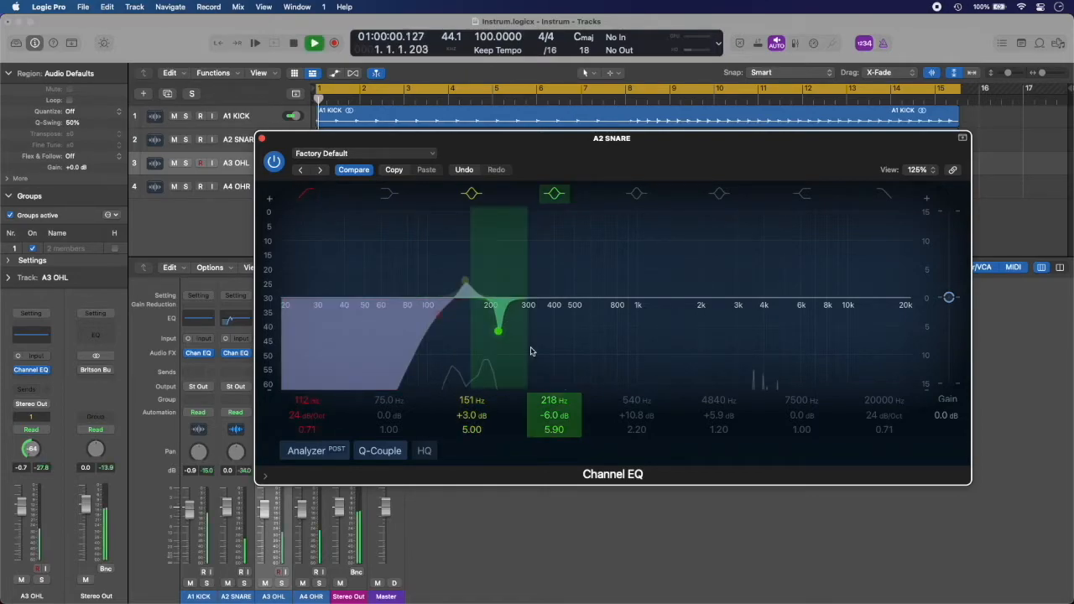
{"action": "key", "text": "space"}
{"action": "left_click", "coordinate": [458, 279]}
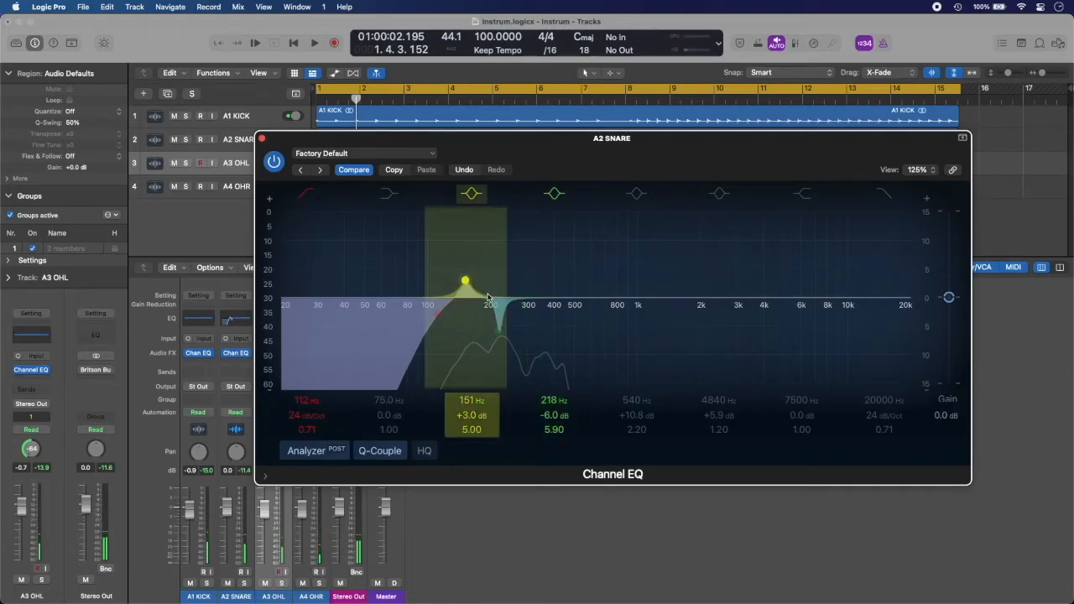
- Enable the 540 Hz band, audition its boost at +7.7 dB with the full kit, and reset it to -0.1 dB at 560 Hz
{"action": "left_click", "coordinate": [638, 195]}
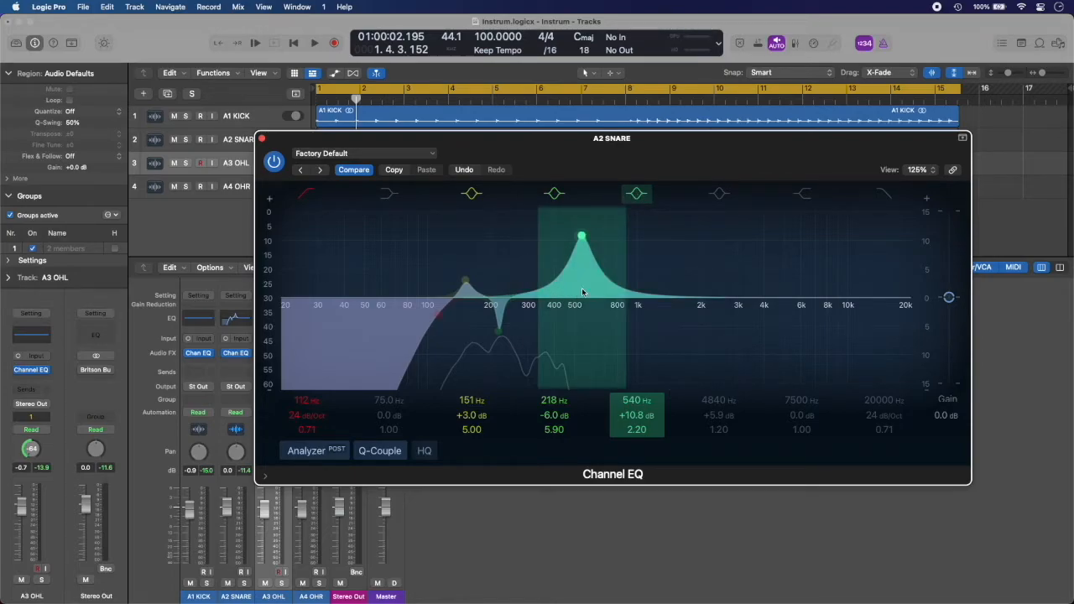
{"action": "key", "text": "space"}
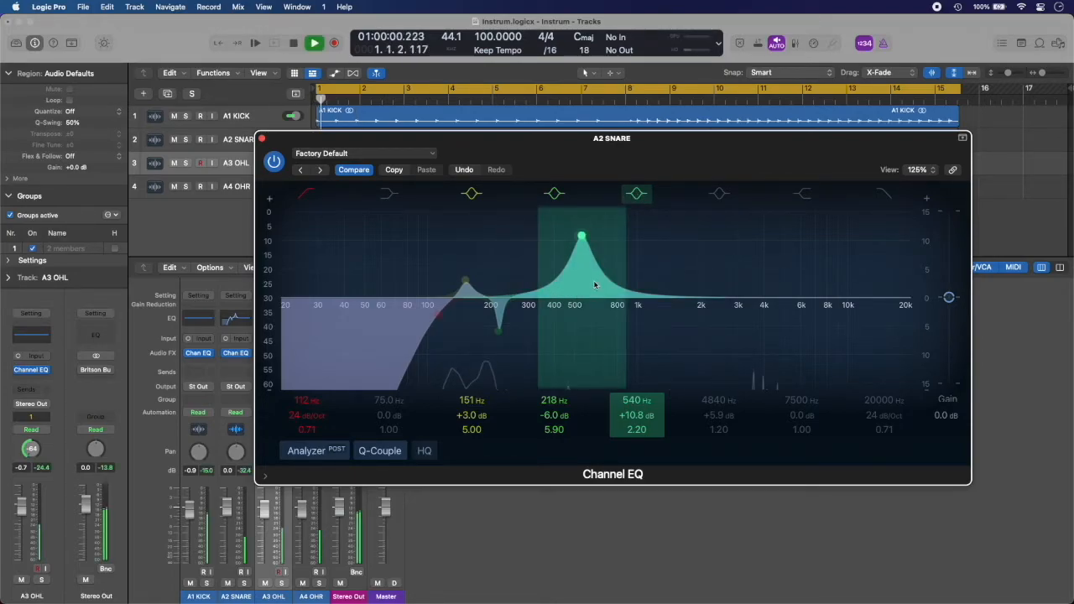
{"action": "mouse_move", "coordinate": [594, 285]}
{"action": "left_mouse_down"}
{"action": "mouse_move", "coordinate": [588, 349]}
{"action": "mouse_move", "coordinate": [589, 271]}
{"action": "left_mouse_up"}
{"action": "key", "text": "space"}
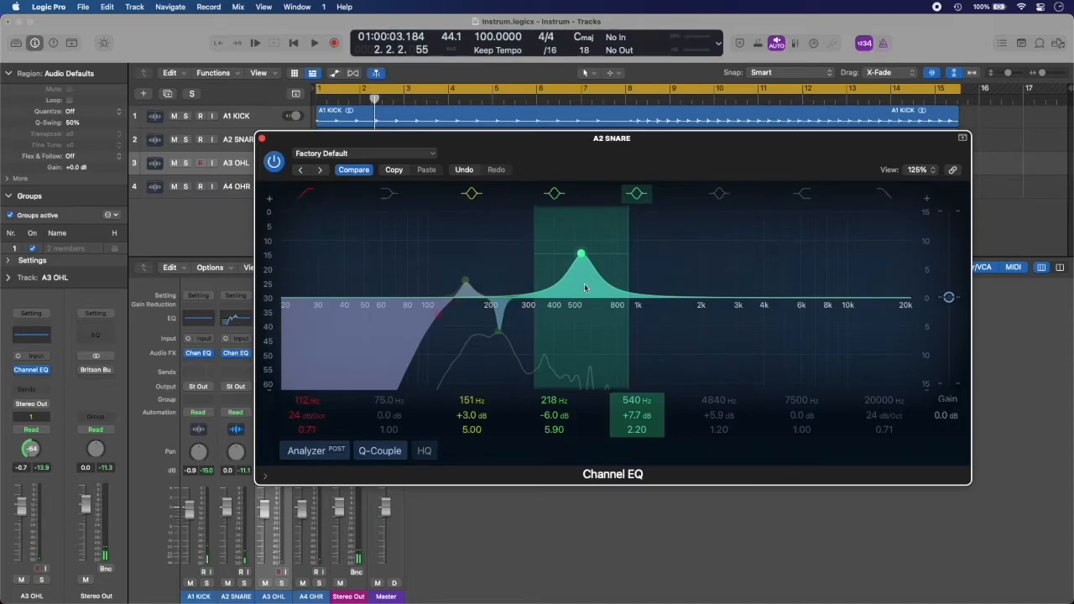
{"action": "left_click_drag", "start_coordinate": [587, 274], "coordinate": [588, 342]}
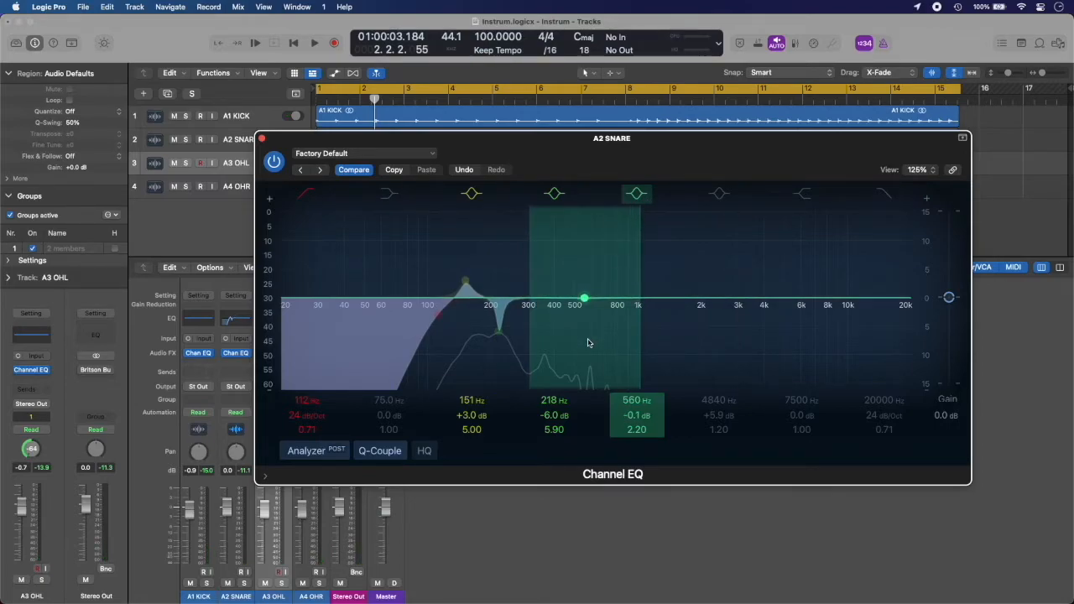
- Cut the snare by -4.0 dB at 530 Hz during playback and compare the EQ bypassed and active
{"action": "key", "text": "space"}
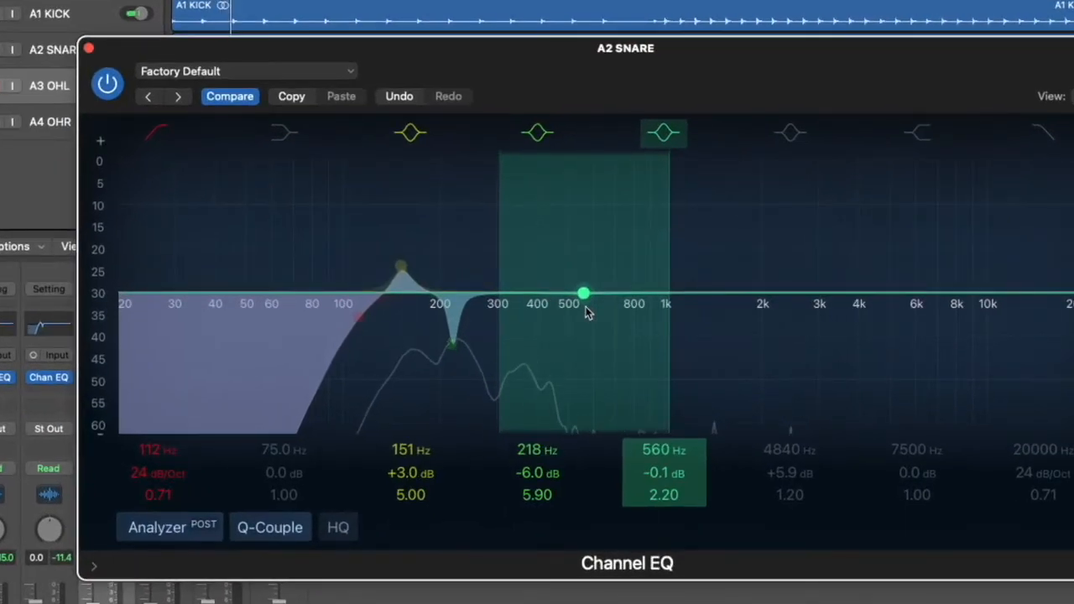
{"action": "mouse_move", "coordinate": [587, 312]}
{"action": "left_mouse_down"}
{"action": "mouse_move", "coordinate": [588, 342]}
{"action": "mouse_move", "coordinate": [579, 210]}
{"action": "mouse_move", "coordinate": [578, 327]}
{"action": "left_mouse_up"}
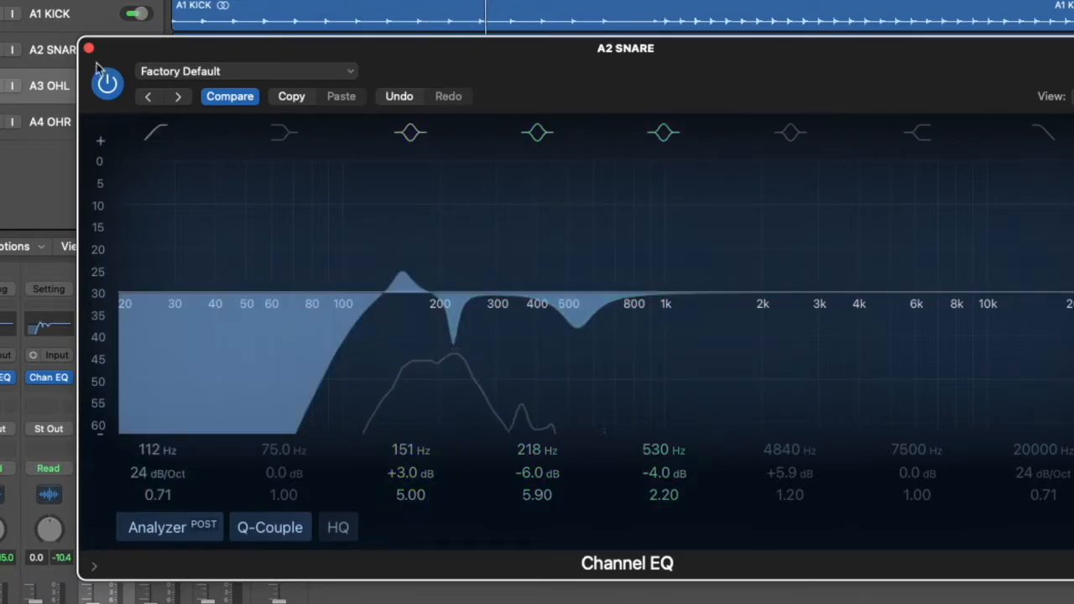
{"action": "left_click", "coordinate": [107, 91]}
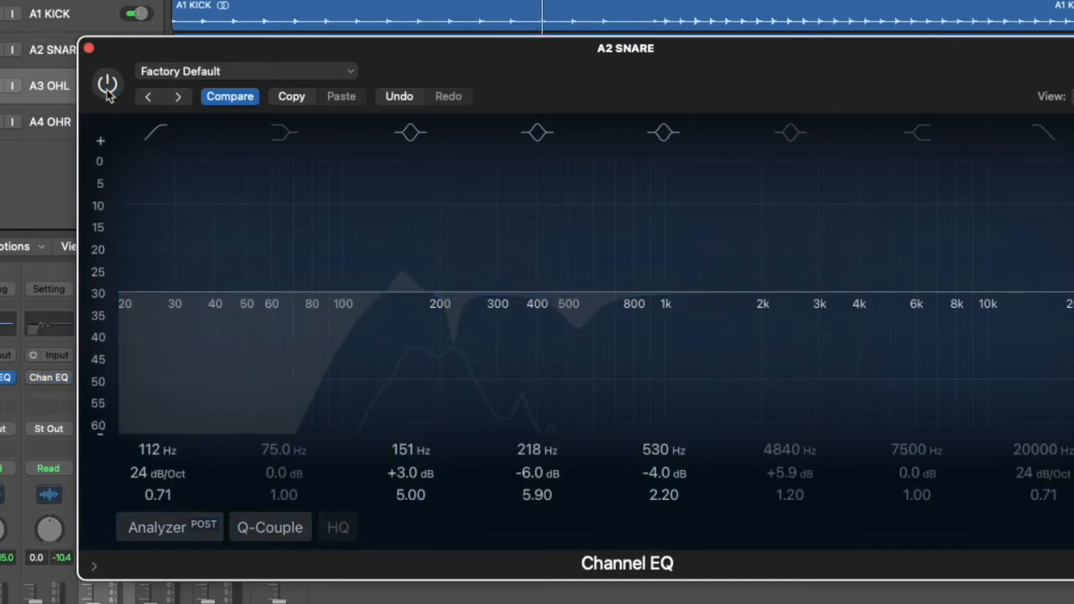
{"action": "left_click", "coordinate": [107, 87]}
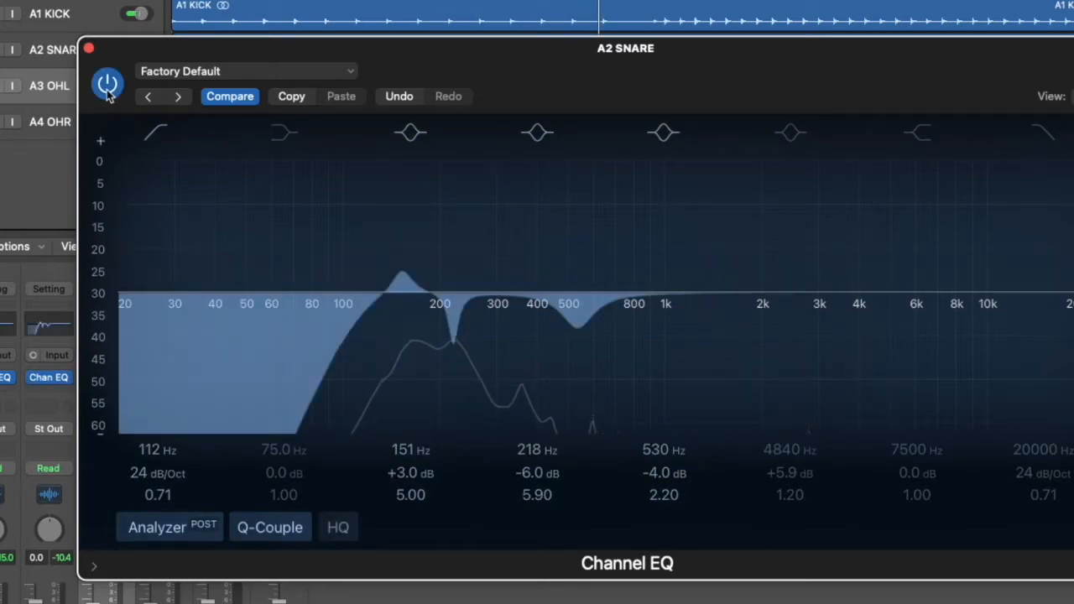
- Move the -4.0 dB cut up to 585 Hz and compare the kit with the snare EQ bypassed and active
{"action": "left_click_drag", "start_coordinate": [581, 318], "coordinate": [595, 317]}
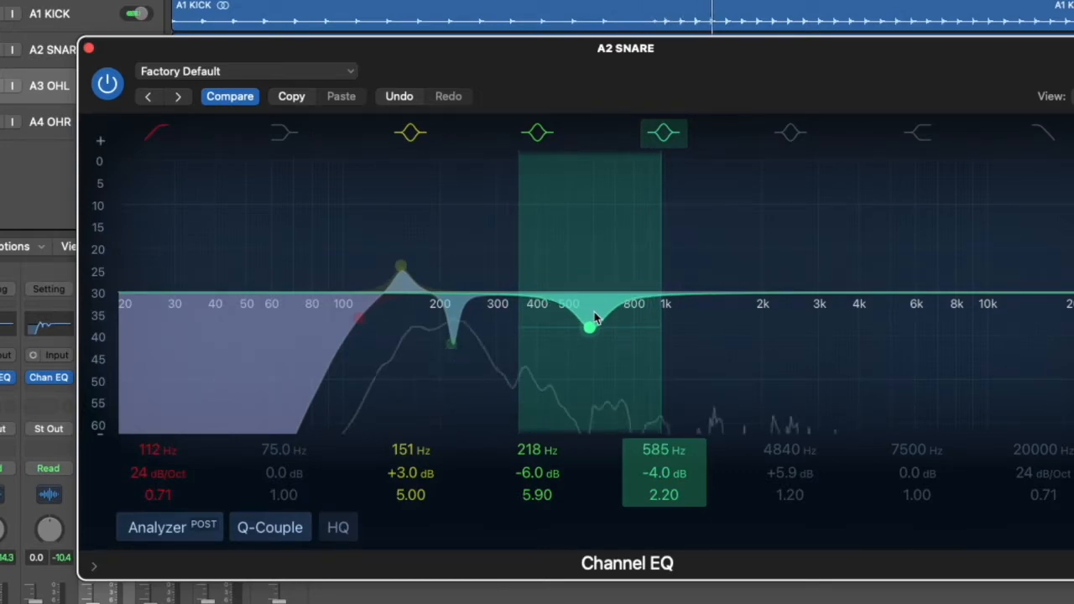
{"action": "left_click", "coordinate": [107, 86]}
{"action": "left_click", "coordinate": [108, 86]}
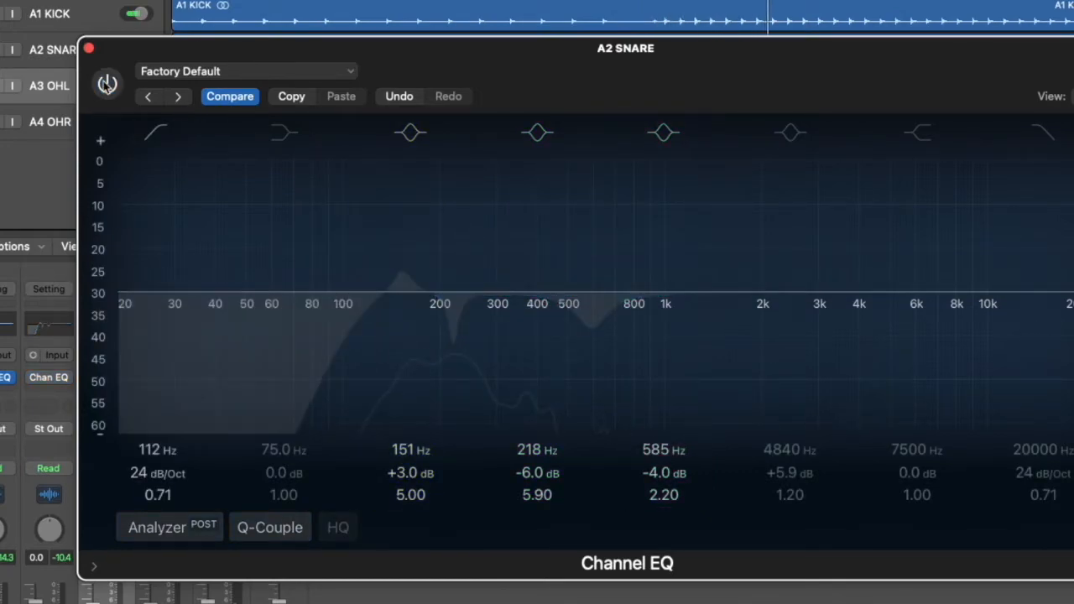
- Ease the 585 Hz snare cut to -3.1 dB with a Q of 2.60 and compare the EQ bypassed and active
{"action": "left_click", "coordinate": [107, 84]}
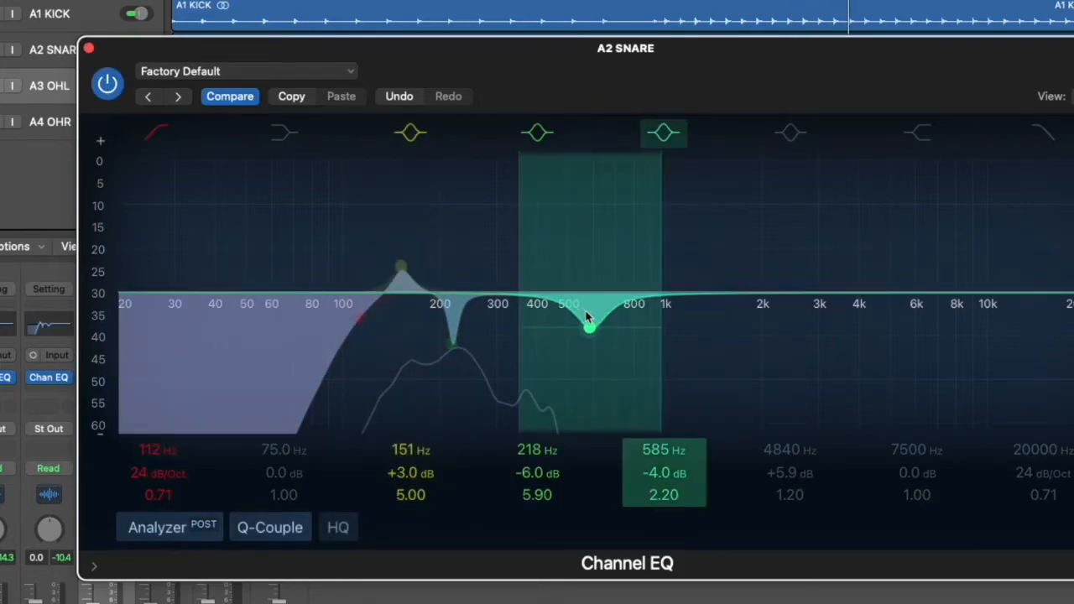
{"action": "left_click_drag", "start_coordinate": [587, 317], "coordinate": [587, 308]}
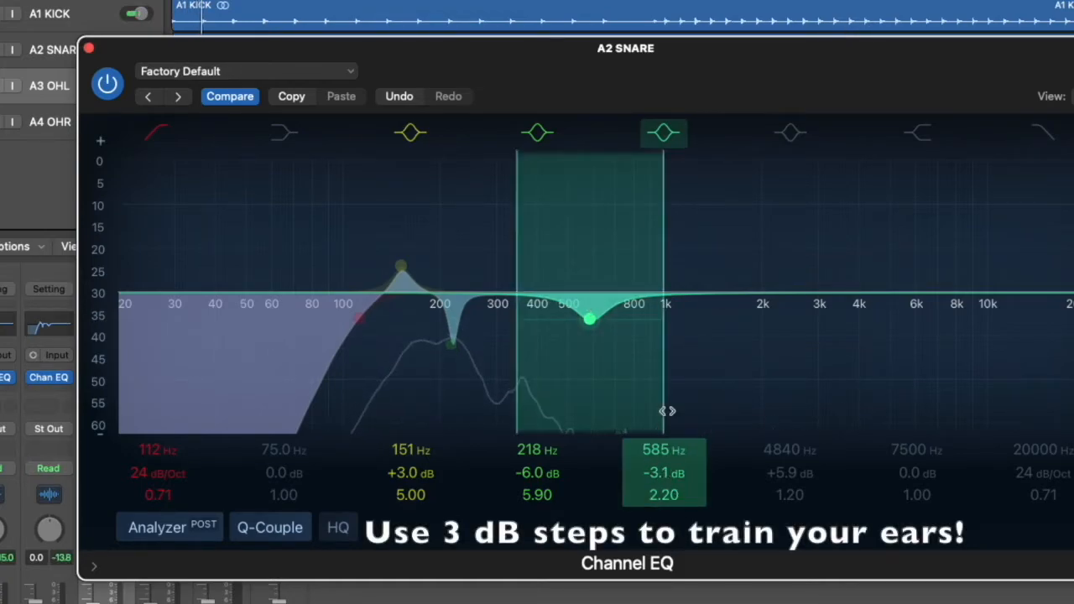
{"action": "left_click", "coordinate": [107, 83]}
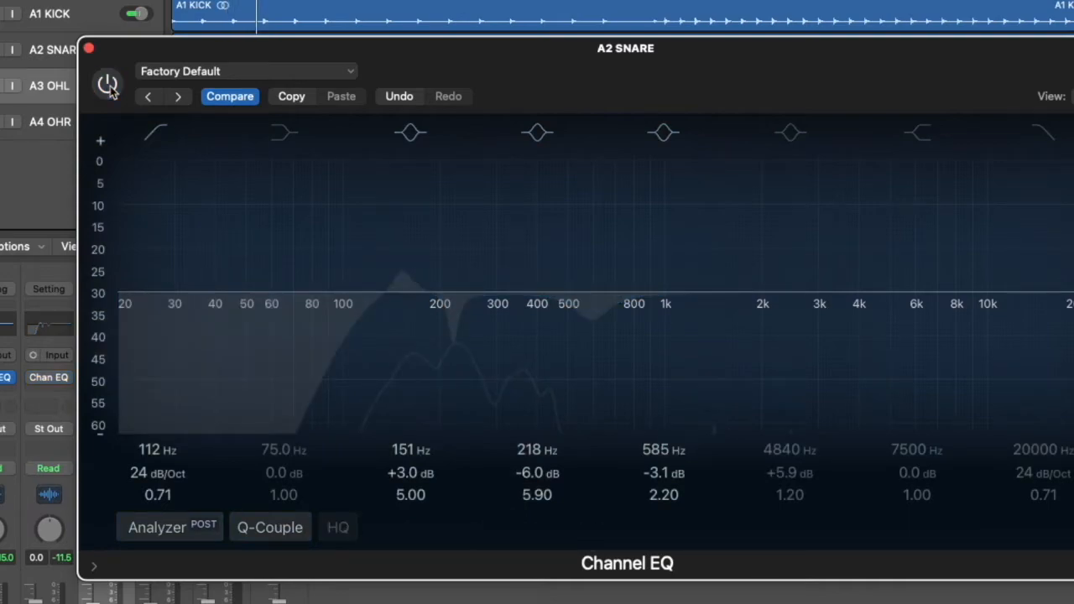
{"action": "left_click", "coordinate": [107, 84]}
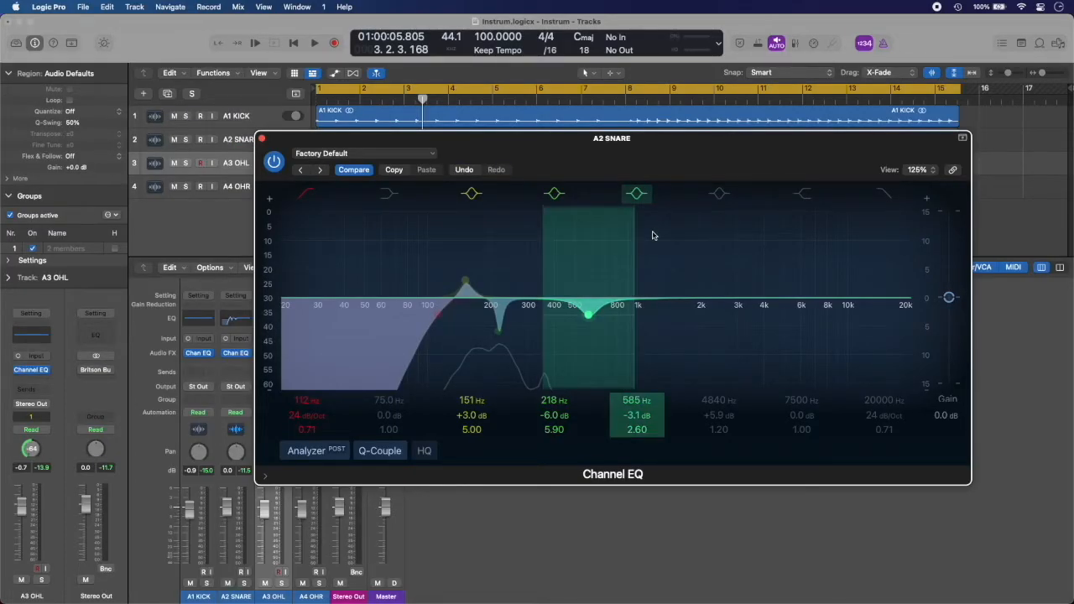
- Play the full kit from the start and compare it with the 585 Hz band switched off and on
{"action": "key", "text": "space"}
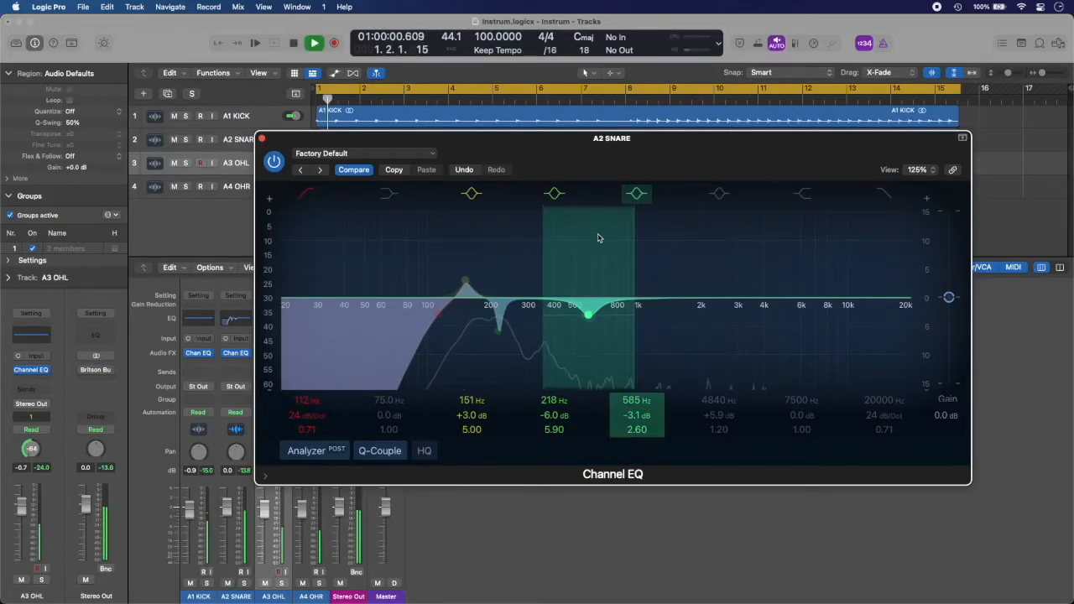
{"action": "key", "text": "space"}
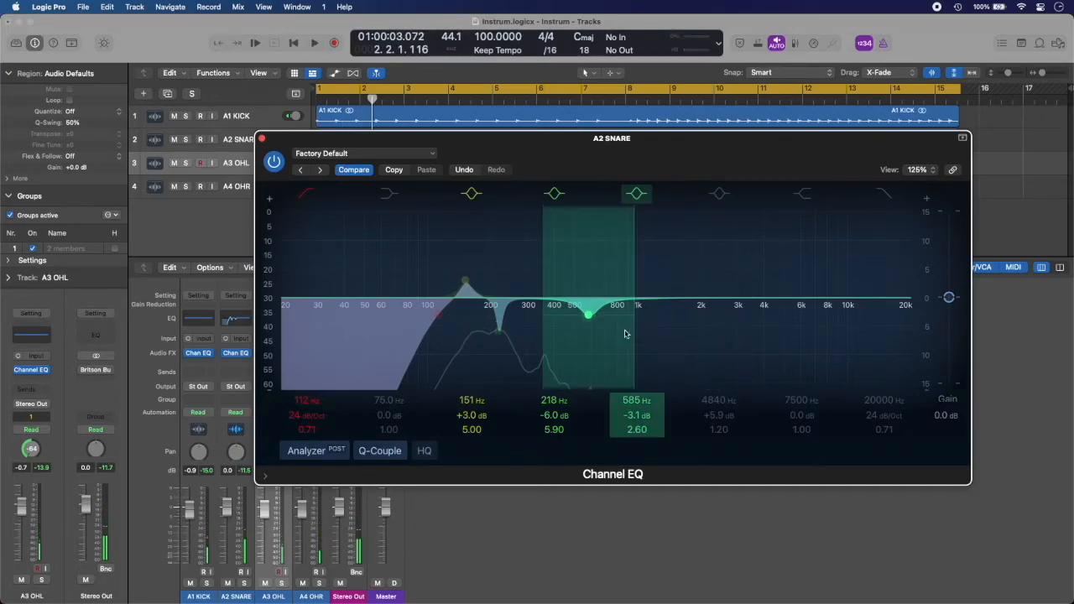
{"action": "left_click", "coordinate": [642, 199]}
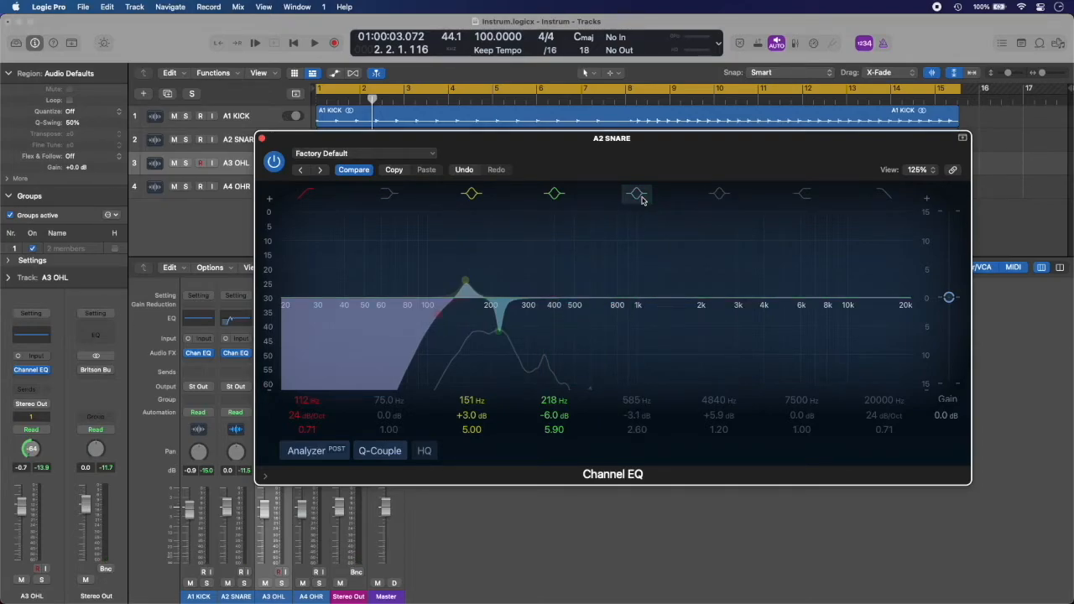
{"action": "left_click", "coordinate": [642, 199]}
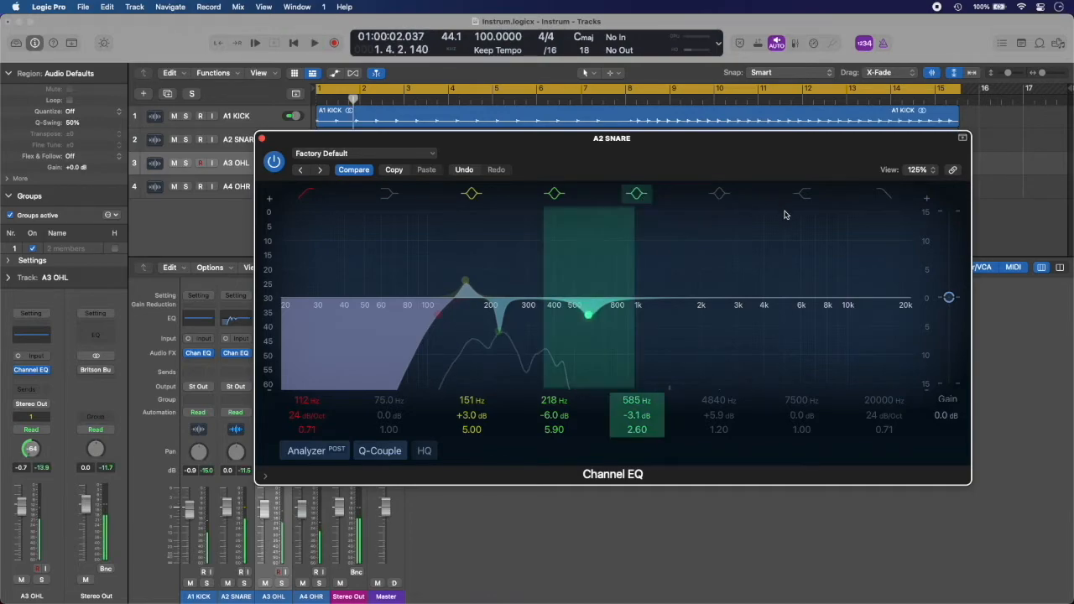
- Enable the 4840 Hz band, audition its boost at +5.9 dB with the full kit, and set it to +2.9 dB
{"action": "left_click", "coordinate": [720, 195]}
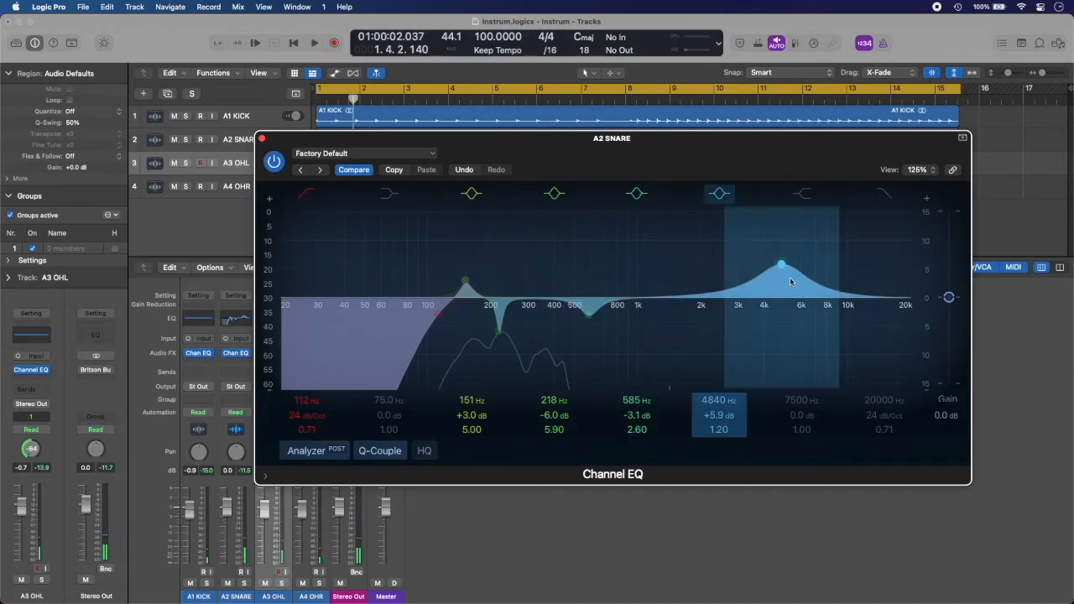
{"action": "left_click_drag", "start_coordinate": [722, 415], "coordinate": [722, 425]}
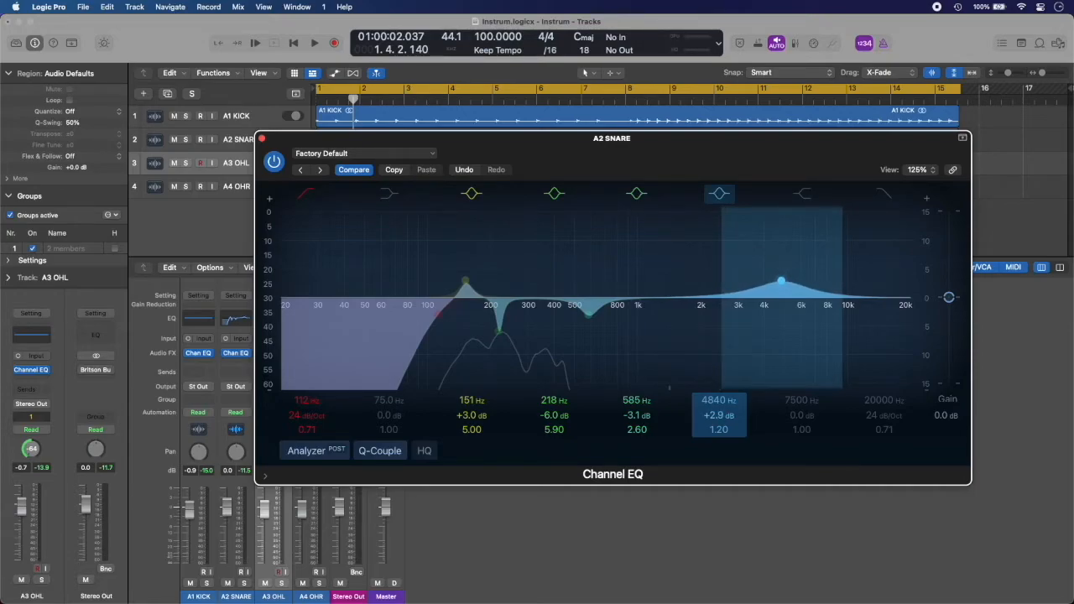
{"action": "key", "text": "space"}
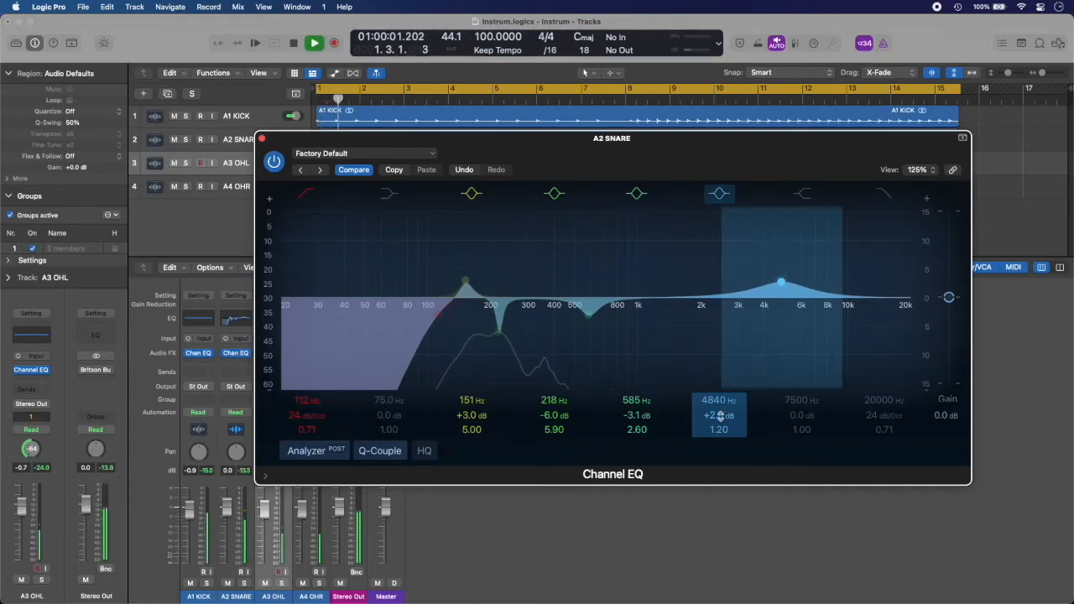
{"action": "left_click_drag", "start_coordinate": [722, 425], "coordinate": [723, 412]}
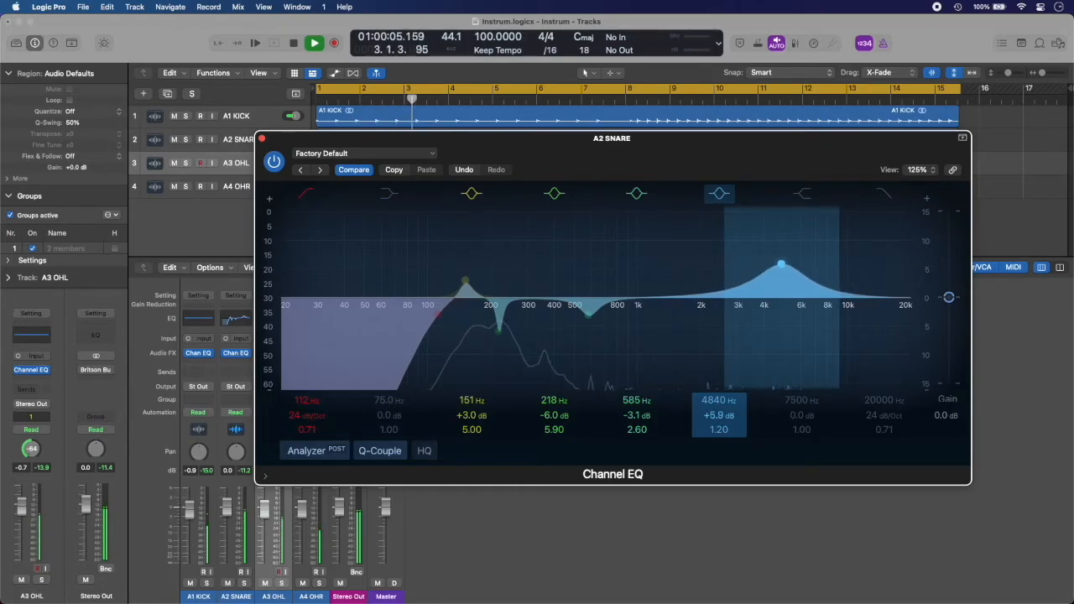
{"action": "left_click_drag", "start_coordinate": [720, 416], "coordinate": [719, 429]}
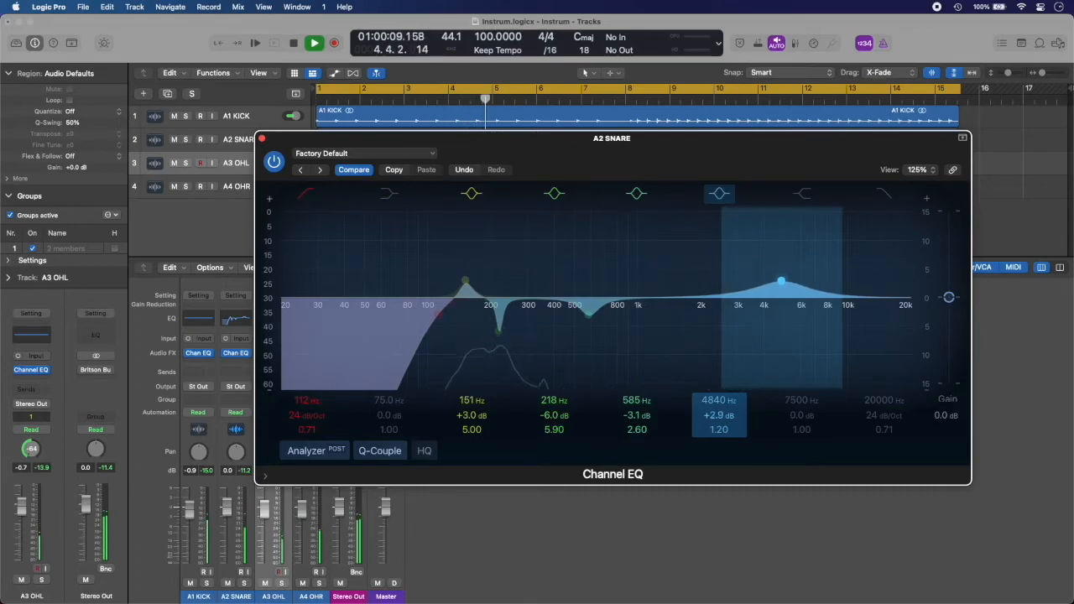
- Adjust the high boost to +2.2 dB at 4900 Hz and compare the kit with that band off and on
{"action": "mouse_move", "coordinate": [788, 298]}
{"action": "left_mouse_down"}
{"action": "mouse_move", "coordinate": [743, 298]}
{"action": "mouse_move", "coordinate": [787, 302]}
{"action": "left_mouse_up"}
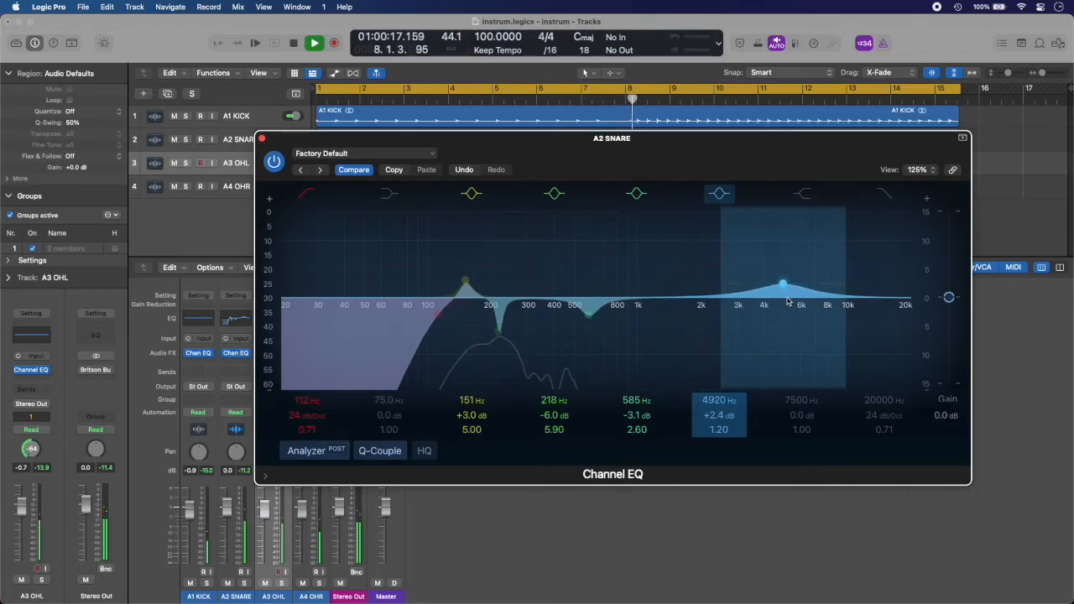
{"action": "key", "text": "space"}
{"action": "key", "text": "space"}
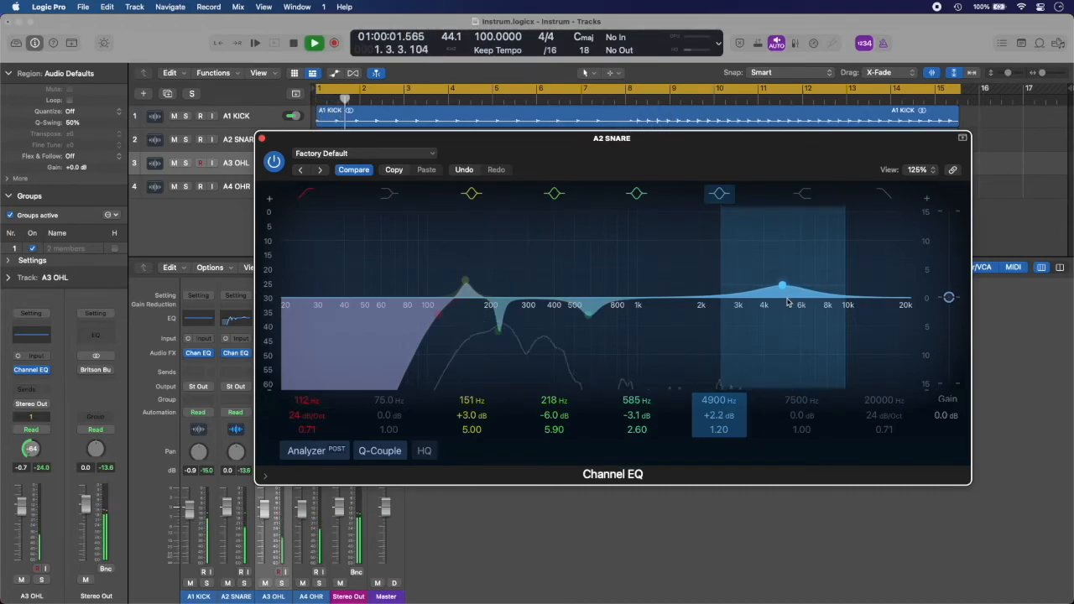
{"action": "left_click", "coordinate": [720, 196]}
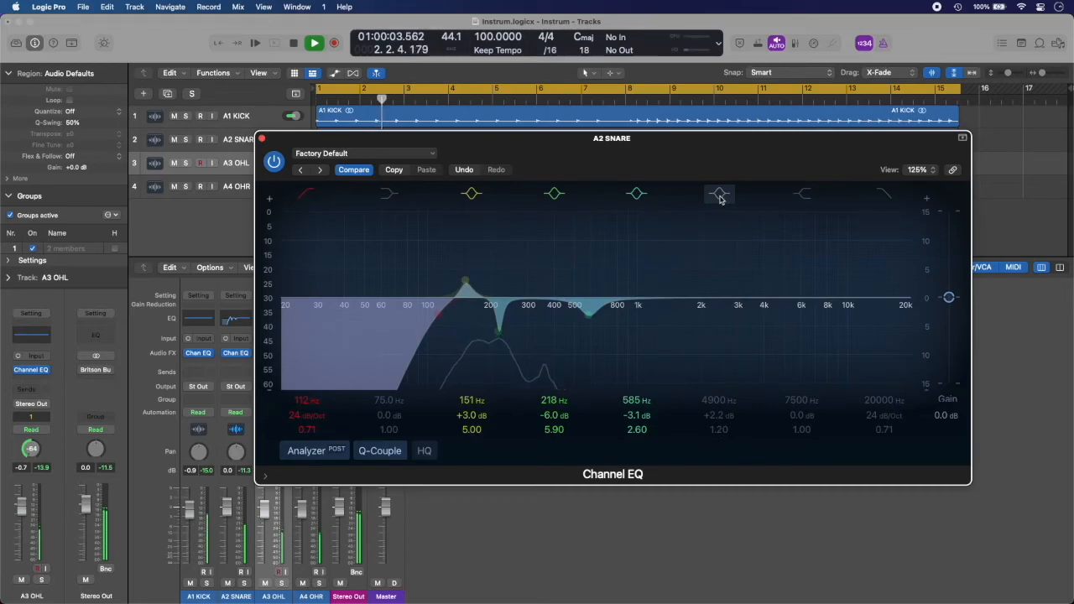
{"action": "left_click", "coordinate": [720, 195]}
{"action": "key", "text": "space"}
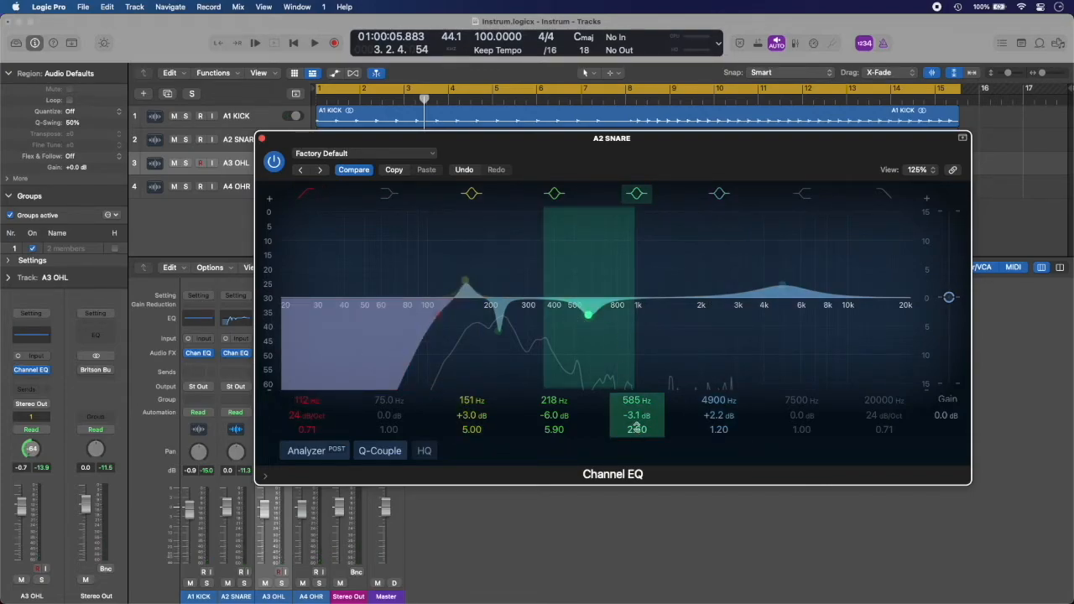
- Widen the 585 Hz cut to a Q of 1.40 and the 218 Hz cut to a Q of 3.60
{"action": "left_click_drag", "start_coordinate": [637, 427], "coordinate": [637, 446]}
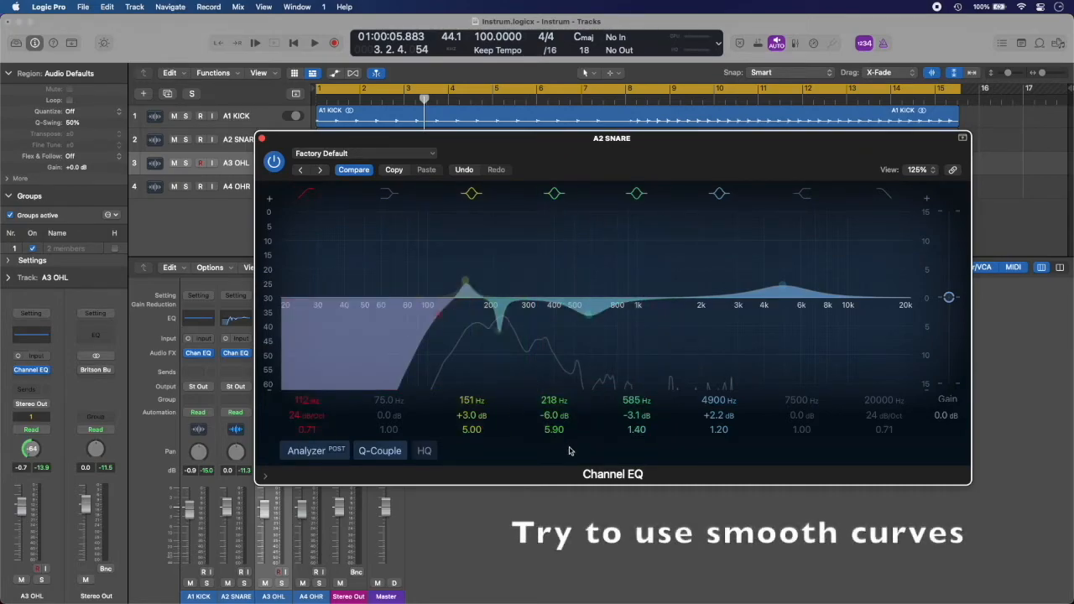
{"action": "mouse_move", "coordinate": [554, 428]}
{"action": "left_mouse_down"}
{"action": "mouse_move", "coordinate": [554, 461]}
{"action": "mouse_move", "coordinate": [554, 443]}
{"action": "left_mouse_up"}
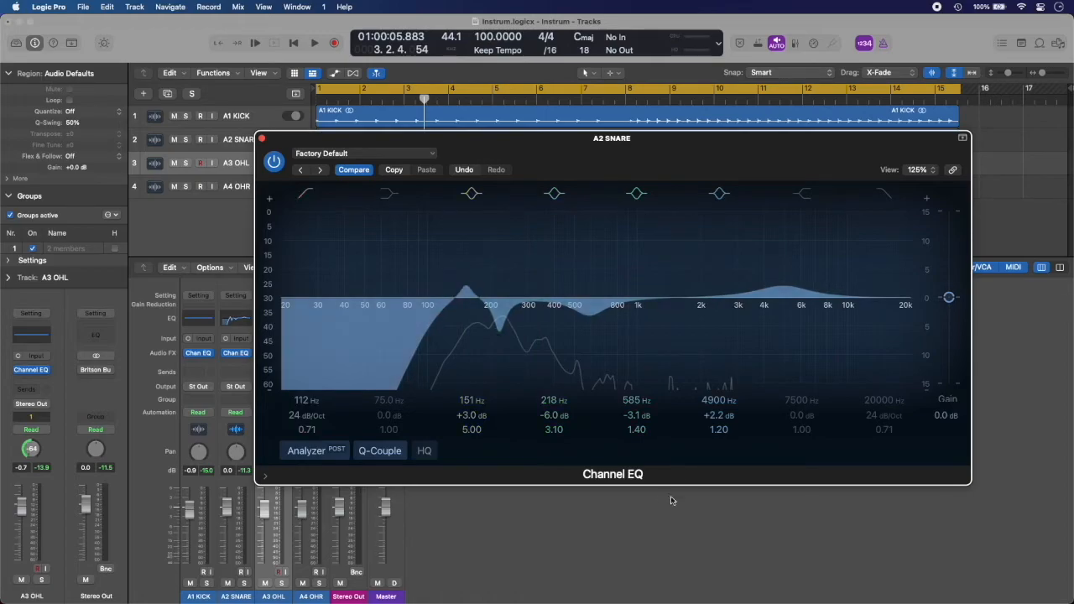
{"action": "left_click_drag", "start_coordinate": [710, 146], "coordinate": [663, 145]}
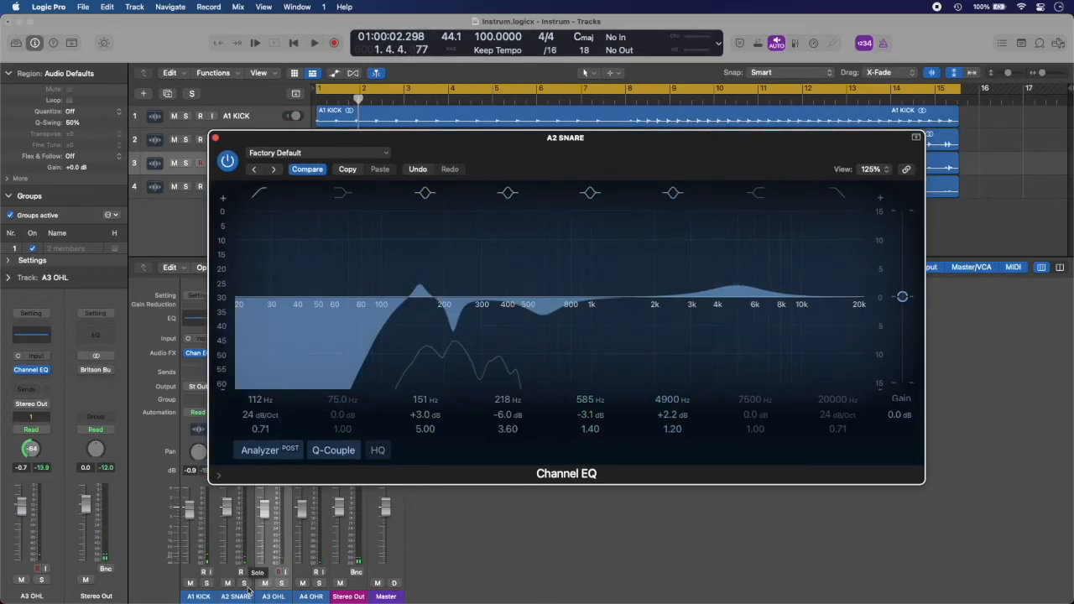
- Solo the snare track and compare its level with the EQ bypassed and active
{"action": "left_click", "coordinate": [244, 583]}
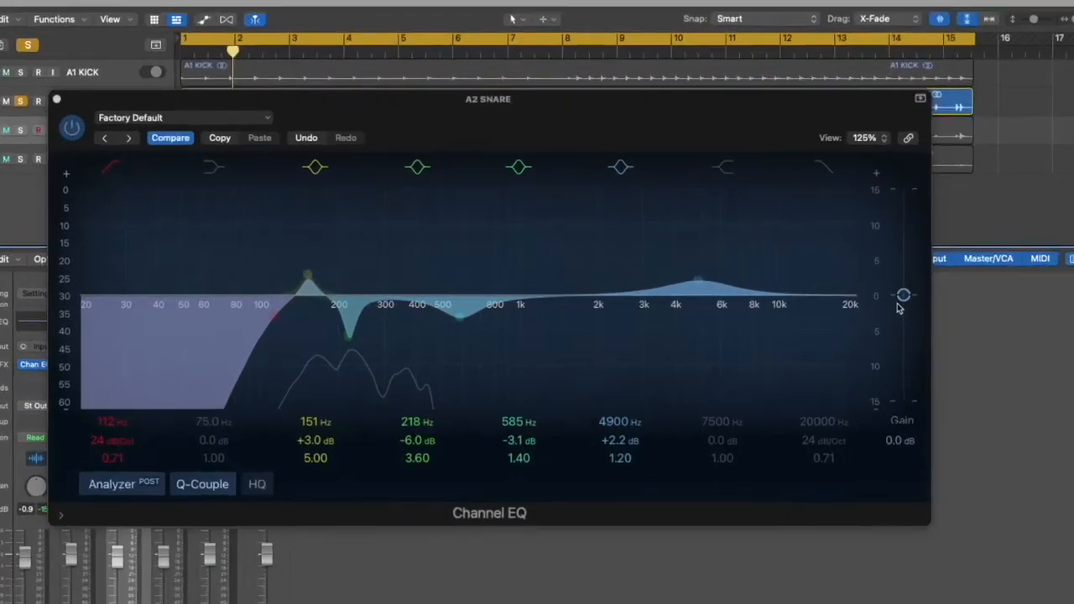
{"action": "left_click", "coordinate": [228, 160]}
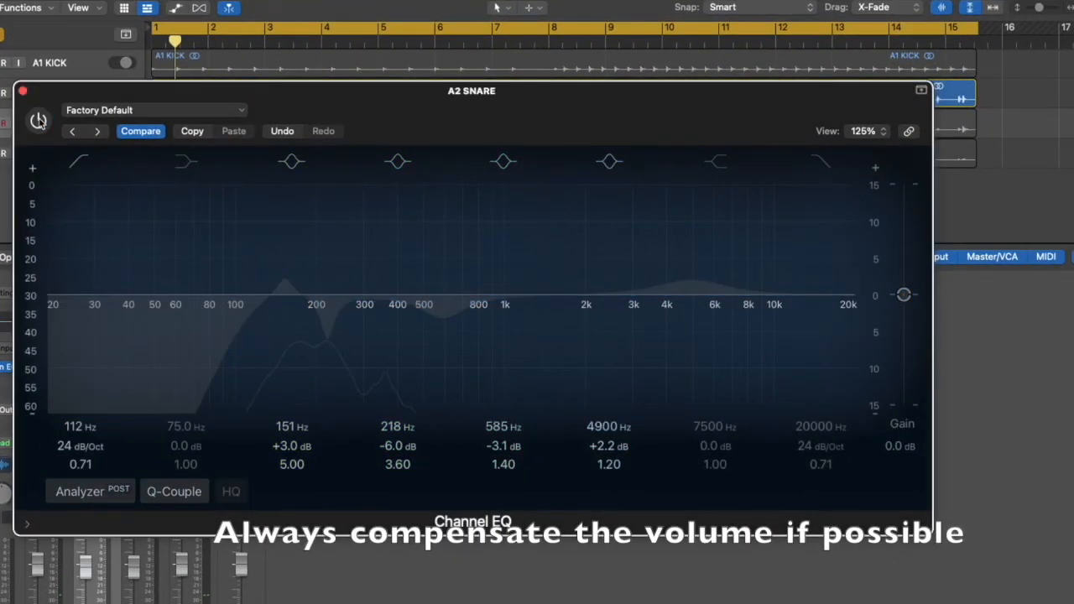
{"action": "left_click_drag", "start_coordinate": [74, 95], "coordinate": [99, 93]}
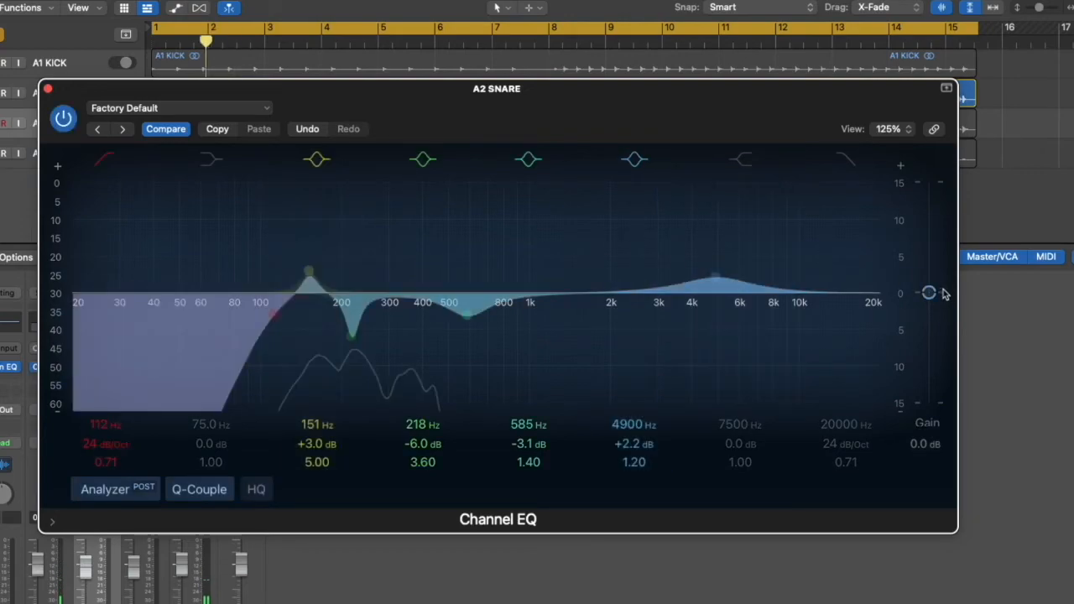
- Set the snare EQ's output gain to -0.9 dB and compare the soloed snare with the EQ bypassed and active
{"action": "left_click_drag", "start_coordinate": [929, 292], "coordinate": [929, 297]}
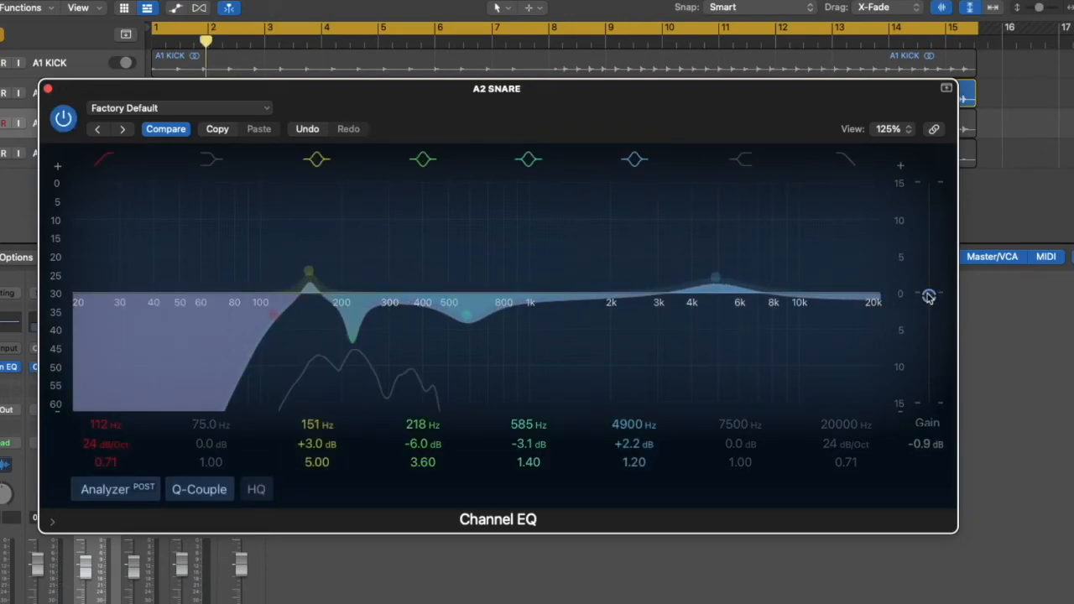
{"action": "left_click", "coordinate": [66, 118]}
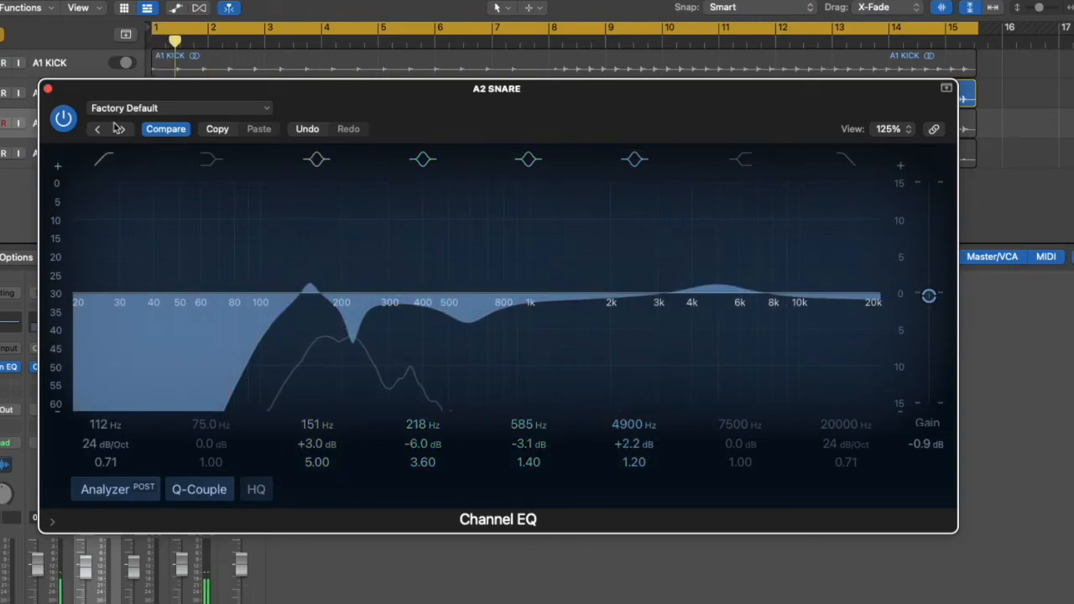
{"action": "left_click", "coordinate": [66, 119]}
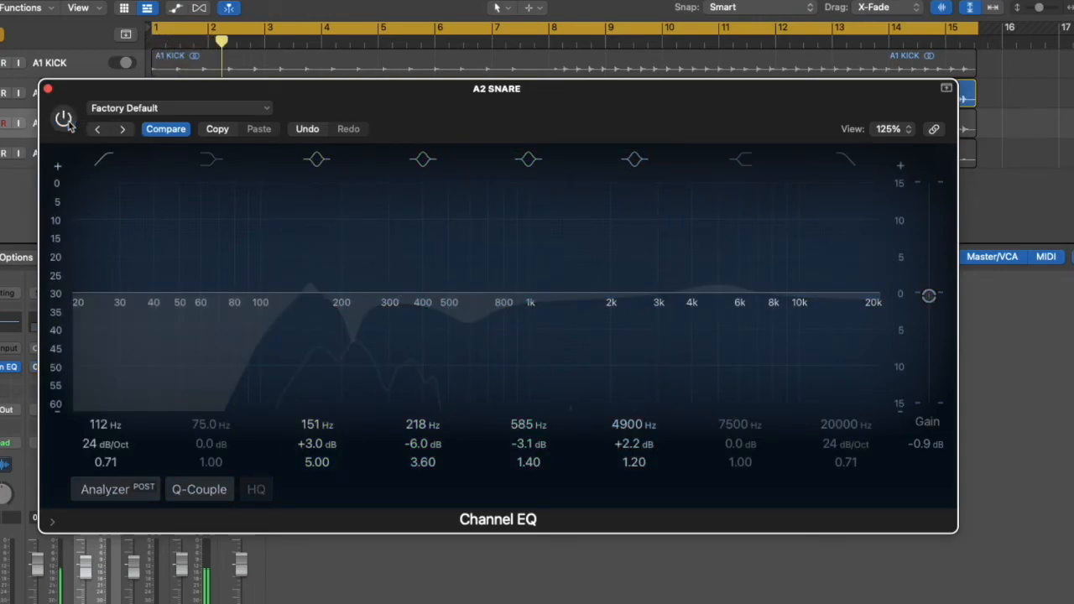
{"action": "left_click", "coordinate": [65, 119]}
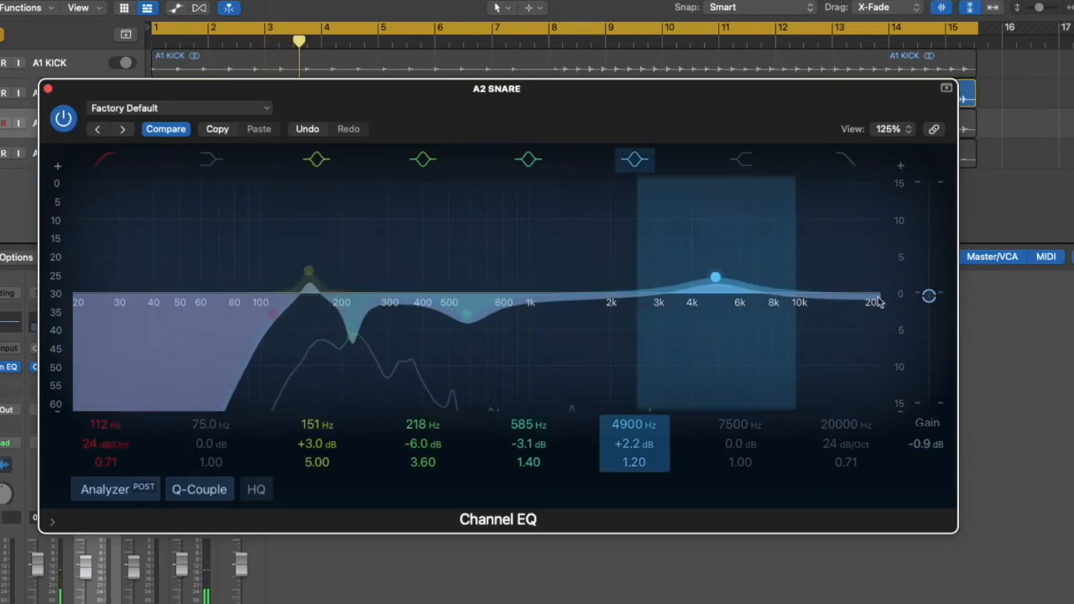
{"action": "left_click", "coordinate": [65, 120]}
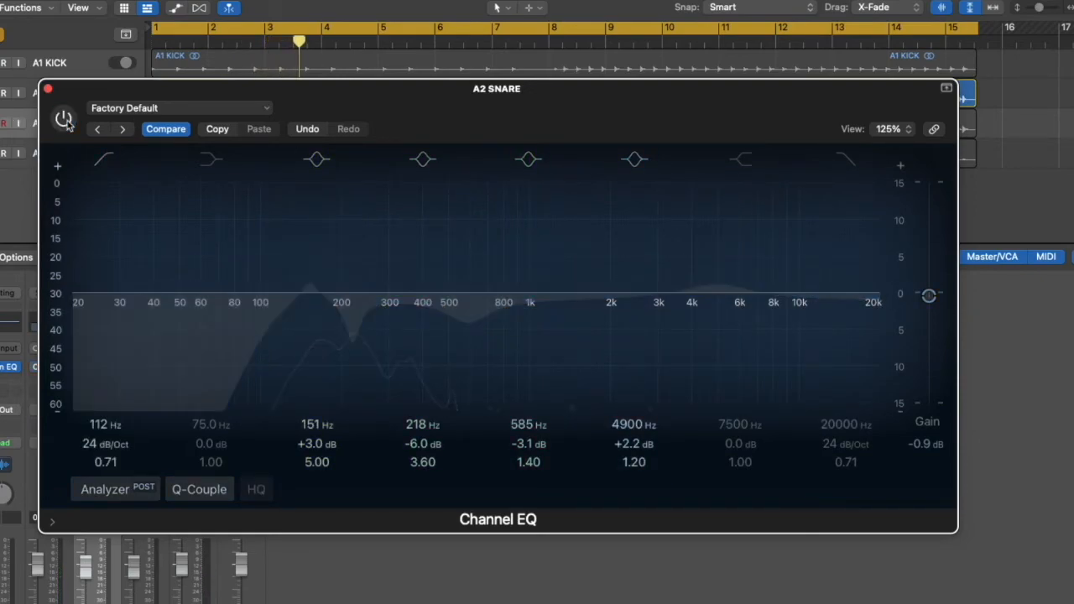
{"action": "left_click", "coordinate": [64, 120]}
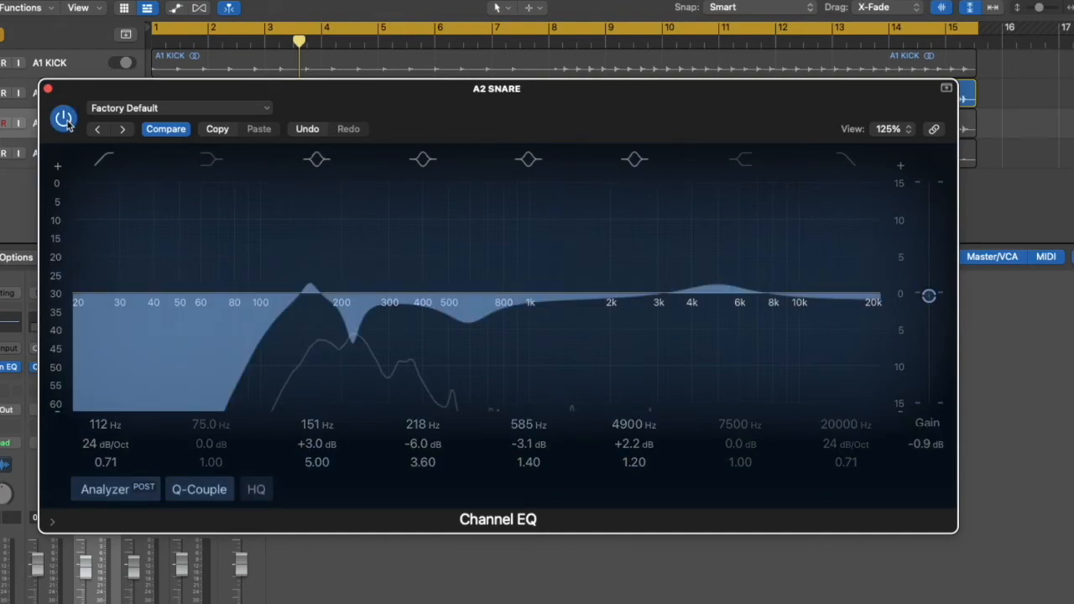
{"action": "left_click", "coordinate": [65, 119]}
{"action": "left_click", "coordinate": [65, 119]}
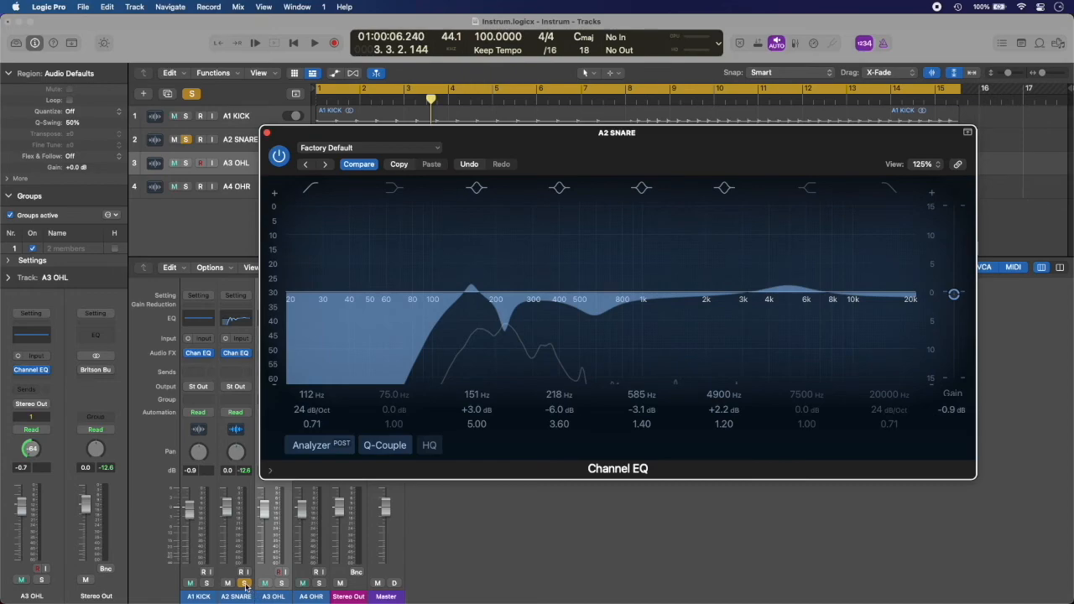
- Unsolo the snare and play the full kit, comparing the level-compensated snare EQ bypassed and active
{"action": "left_click", "coordinate": [245, 584]}
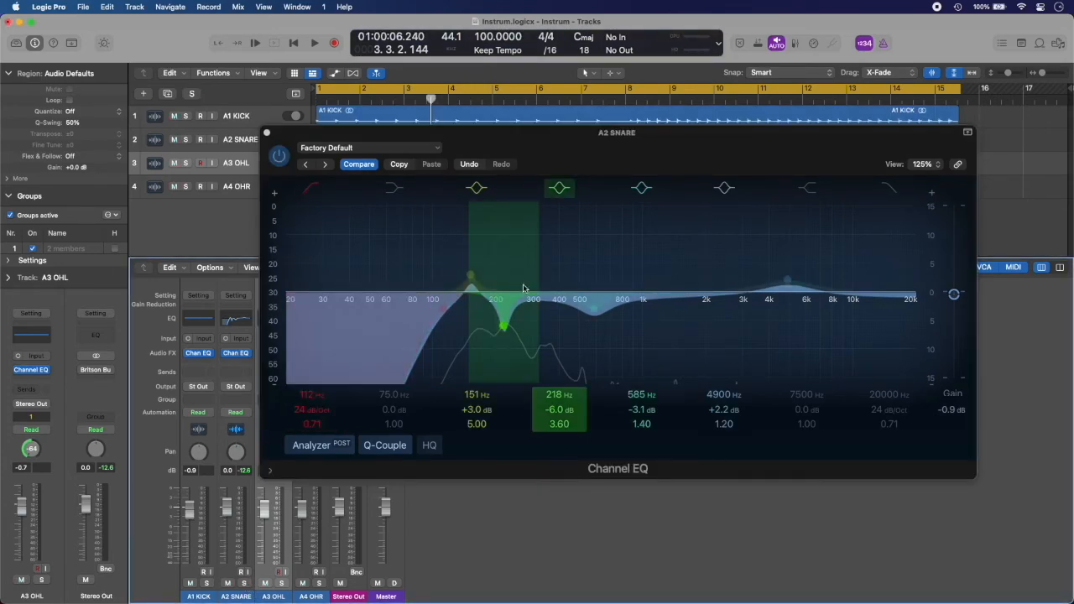
{"action": "key", "text": "space"}
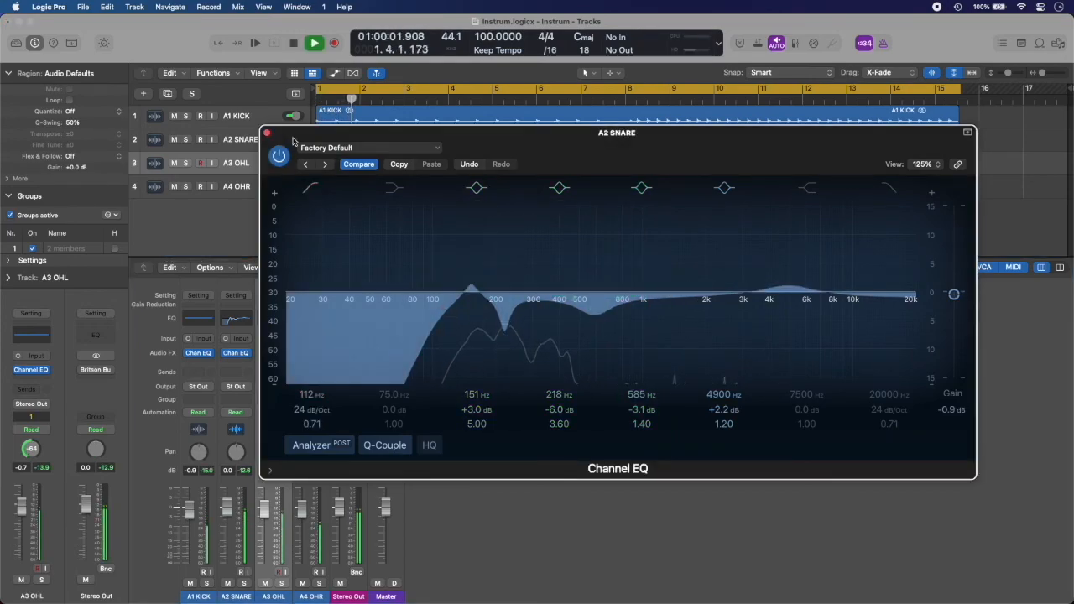
{"action": "left_click", "coordinate": [279, 155]}
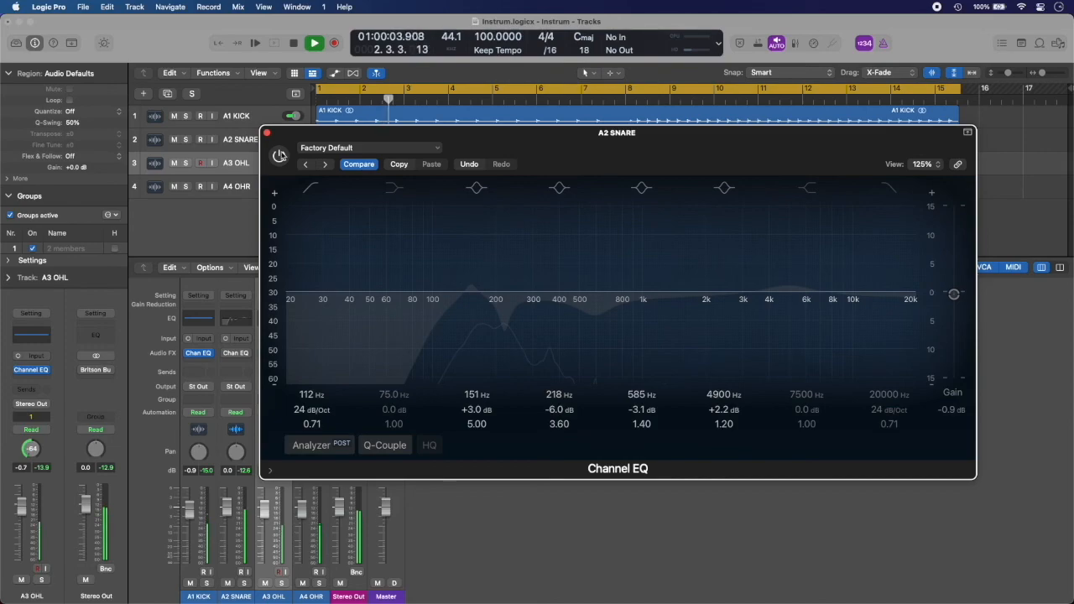
{"action": "left_click", "coordinate": [279, 156]}
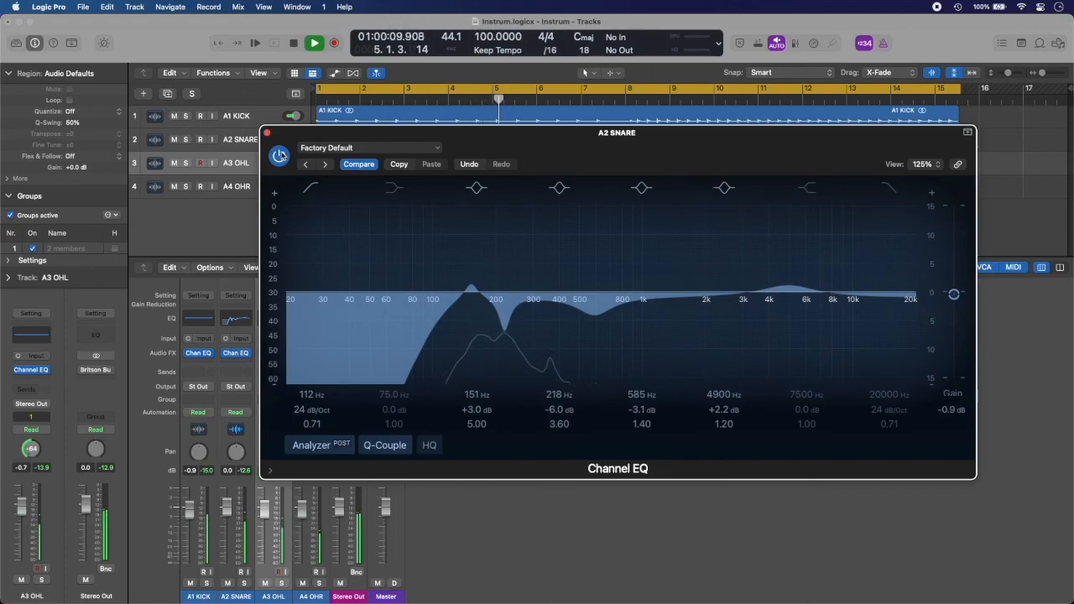
{"action": "left_click", "coordinate": [279, 155]}
{"action": "left_click", "coordinate": [279, 155]}
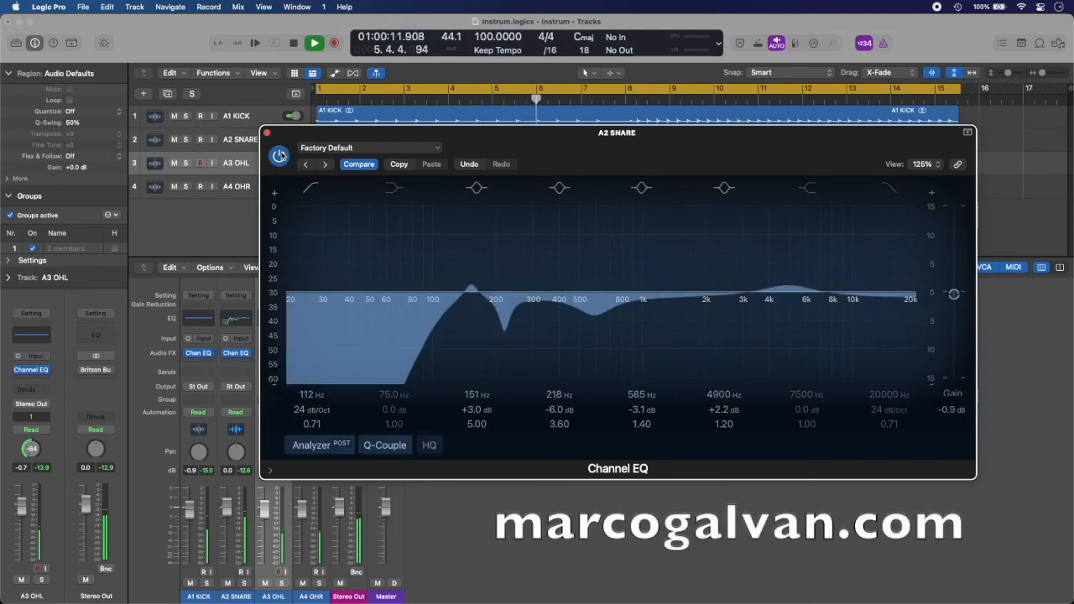
{"action": "key", "text": "space"}
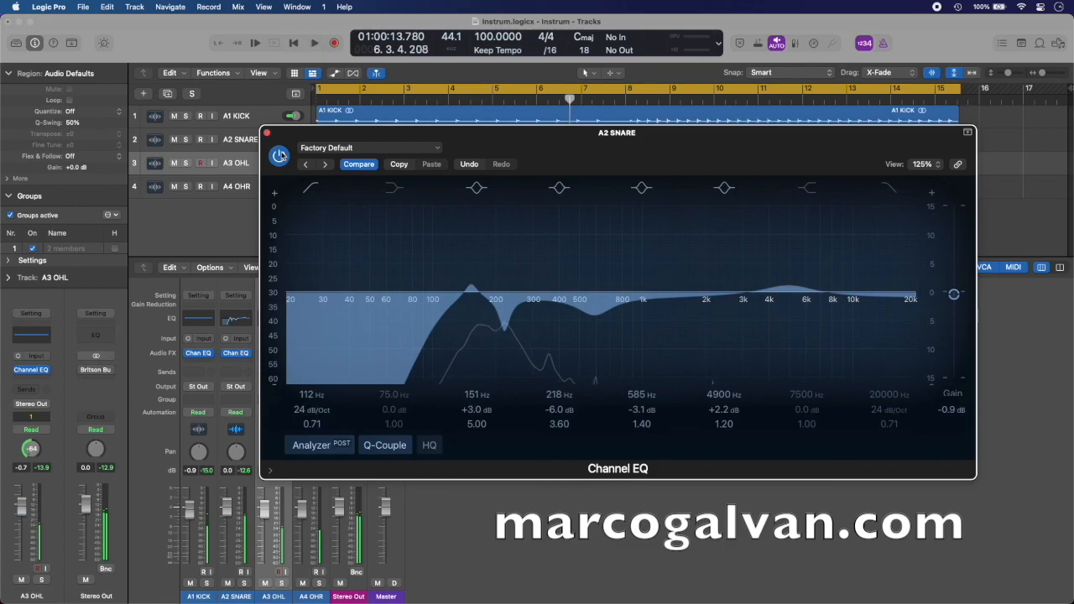